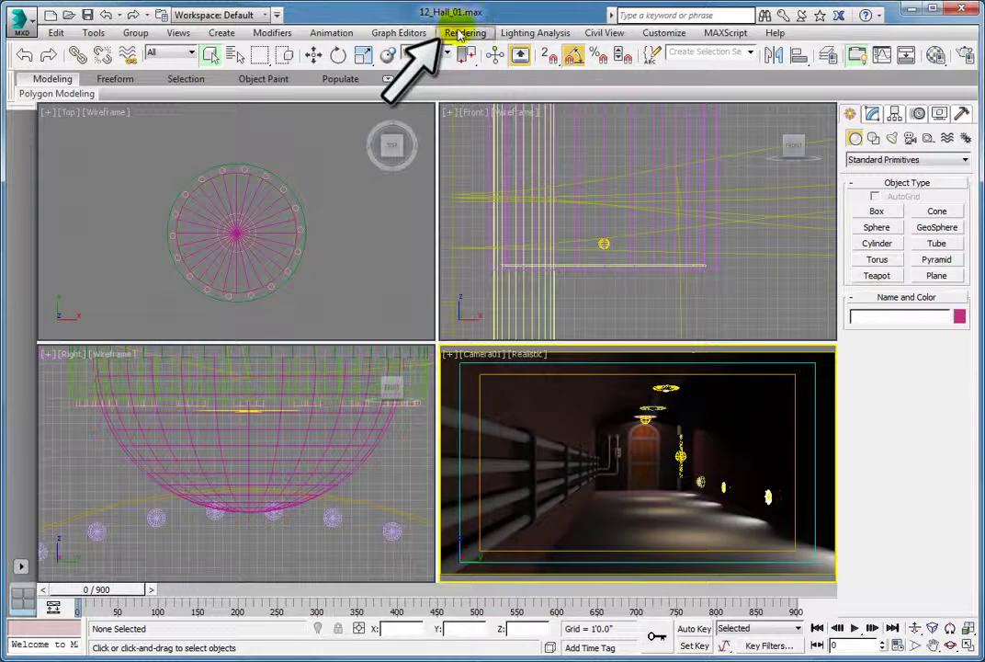
- Open the State Sets window from the Rendering menu and rename State01 to 'Default'
left_click(460, 34)
left_click(492, 107)
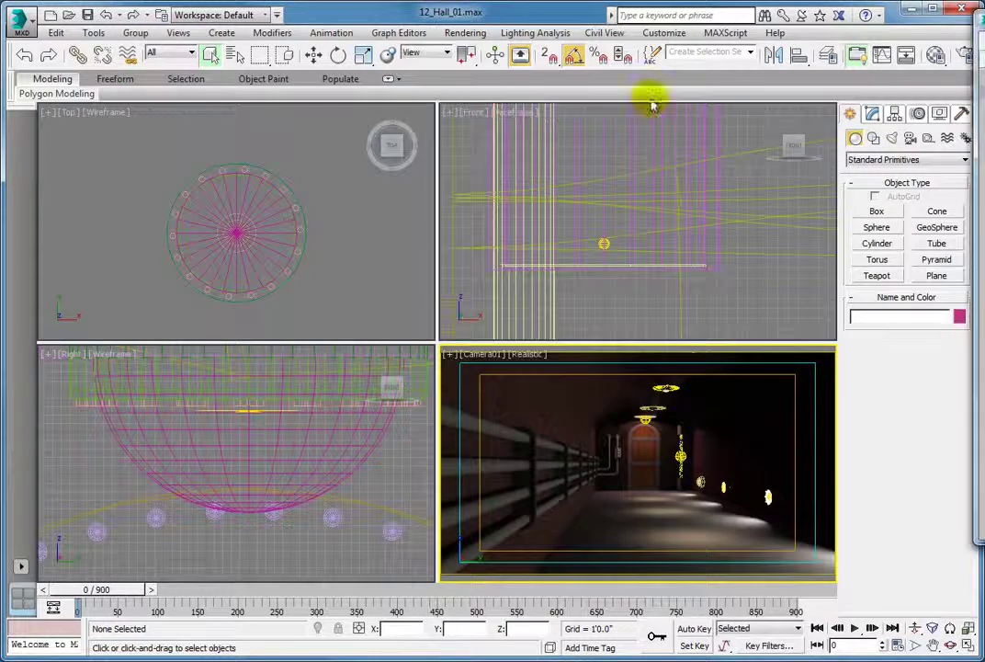
left_click_drag(468, 53, 369, 55)
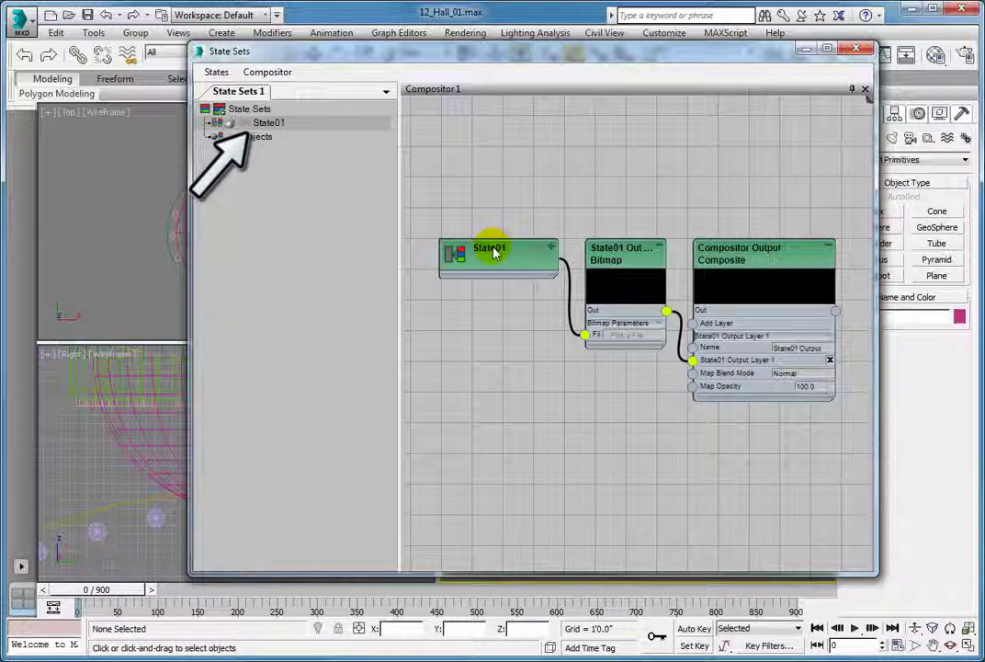
double_click(273, 125)
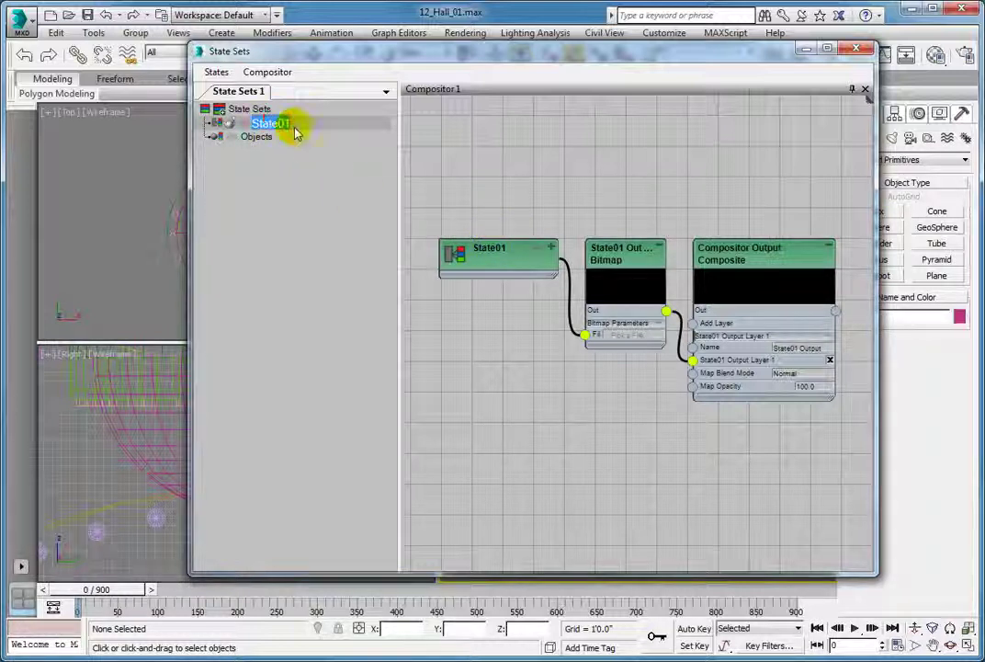
type("Default")
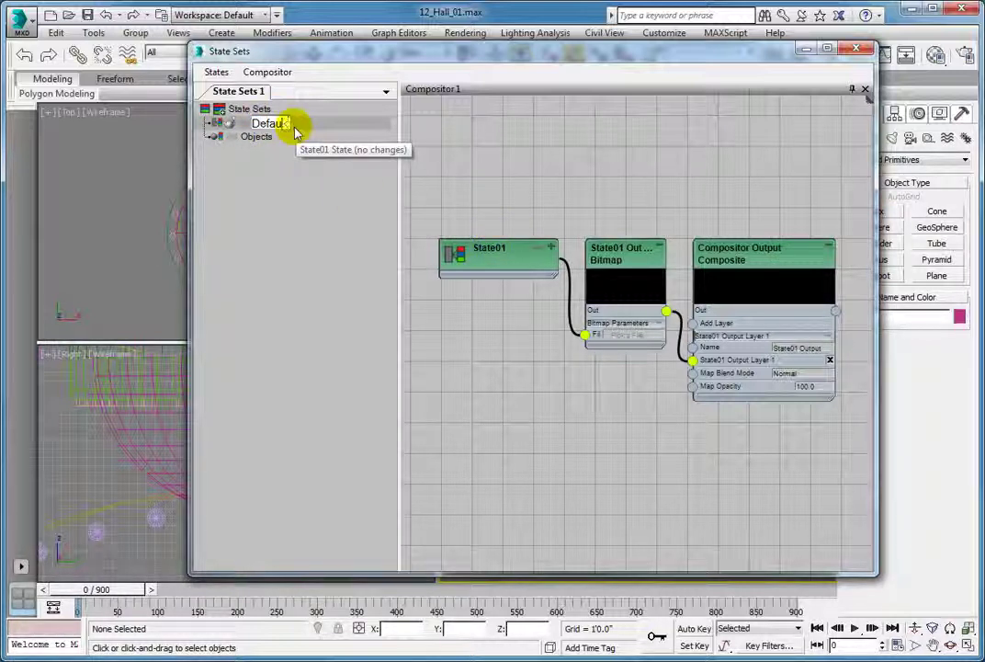
key("Return")
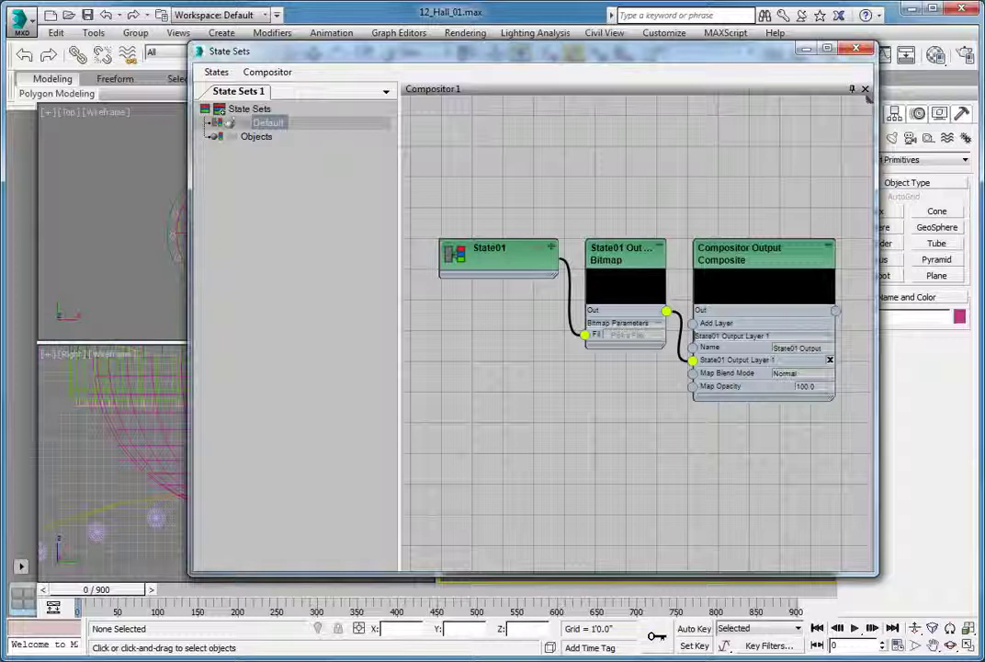
- Open the Light Lister from Tools, keeping the State Sets window in front
left_click(93, 32)
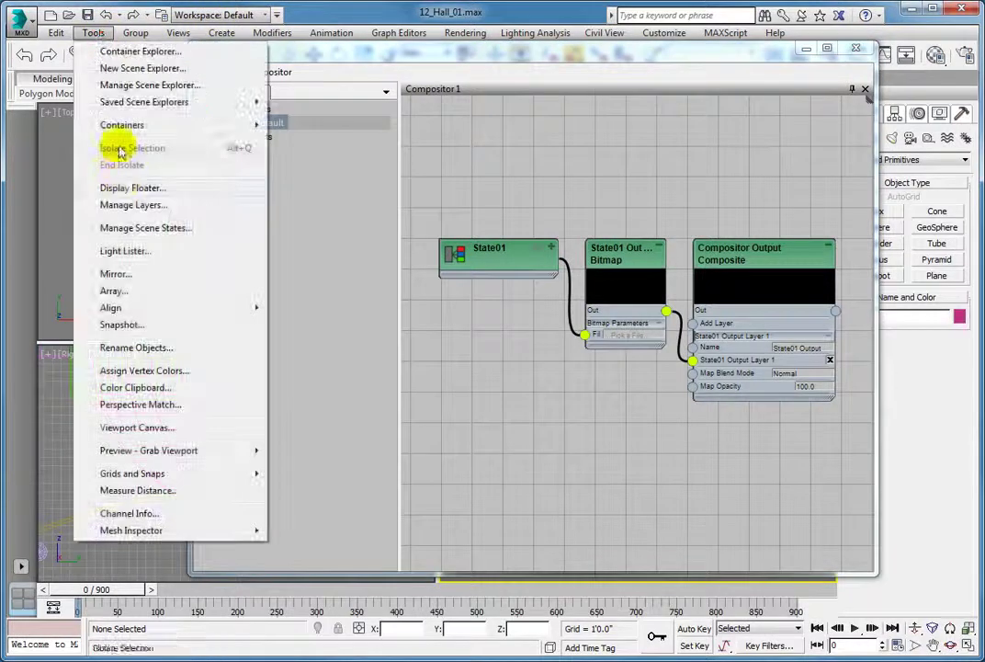
left_click(124, 251)
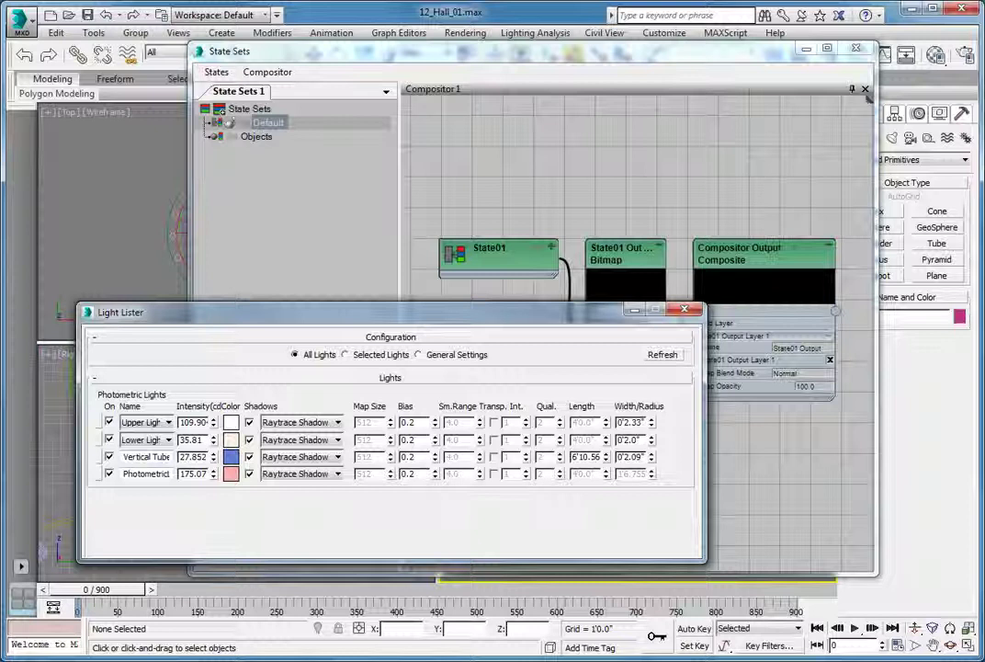
left_click(294, 51)
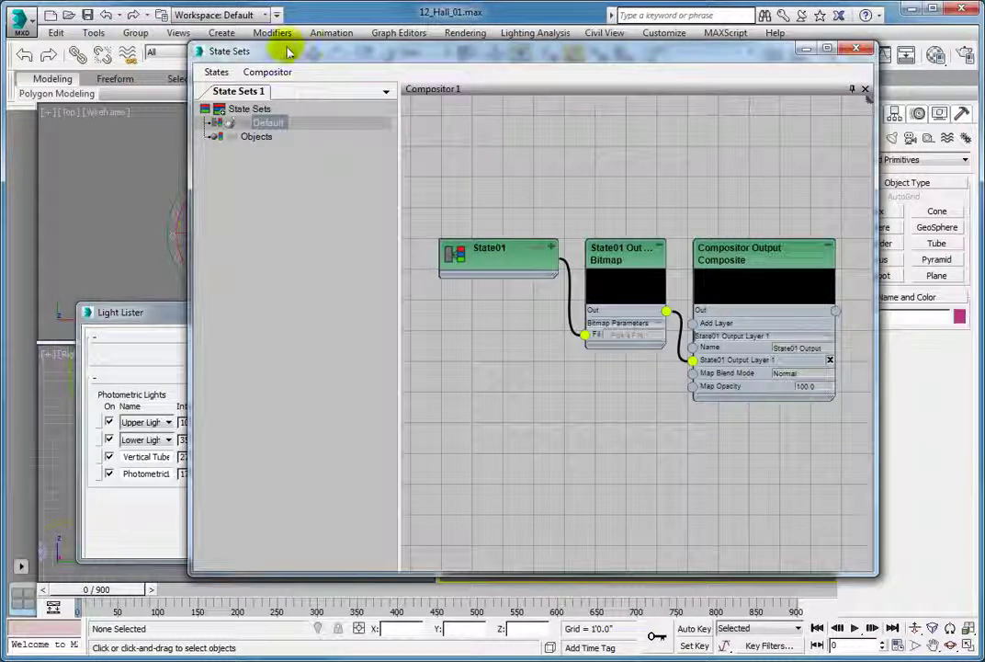
- Add a new state named 'Floor' and set it to record property changes
right_click(256, 116)
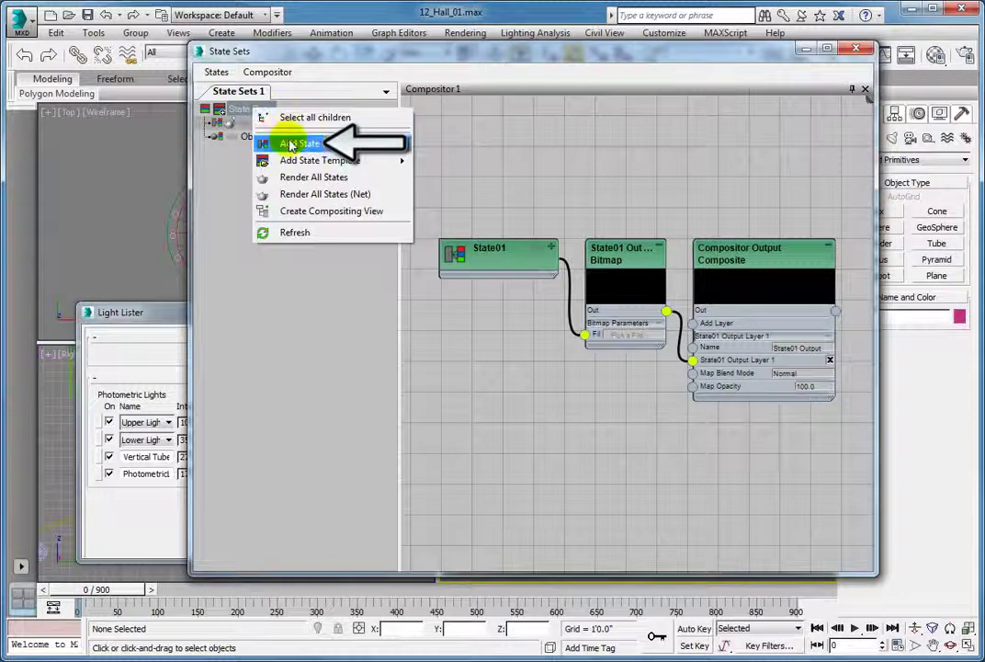
left_click(280, 141)
left_click(264, 122)
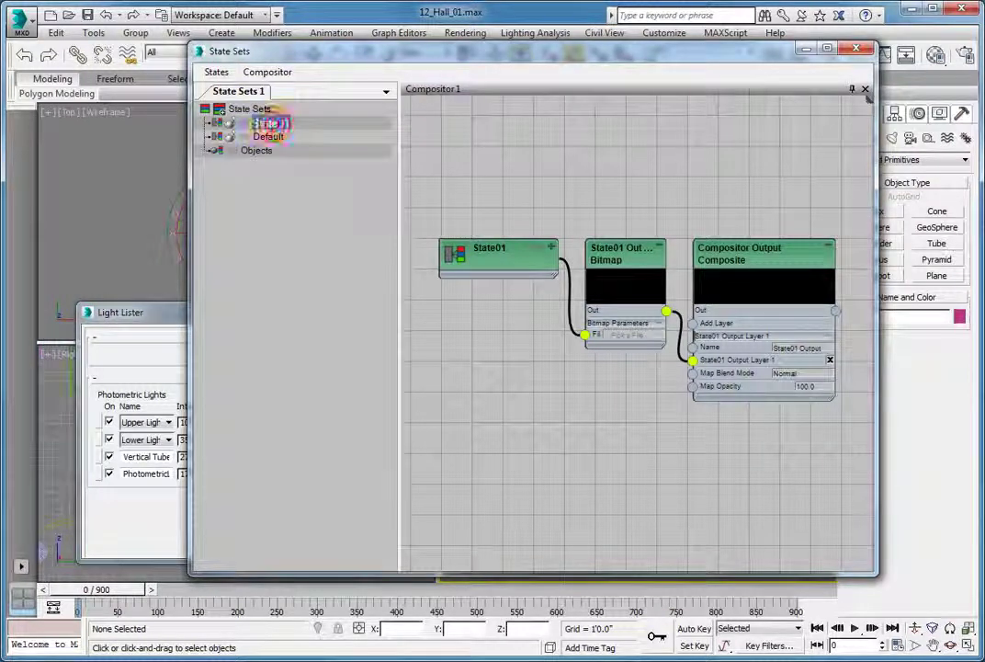
left_click(268, 122)
type("Floor")
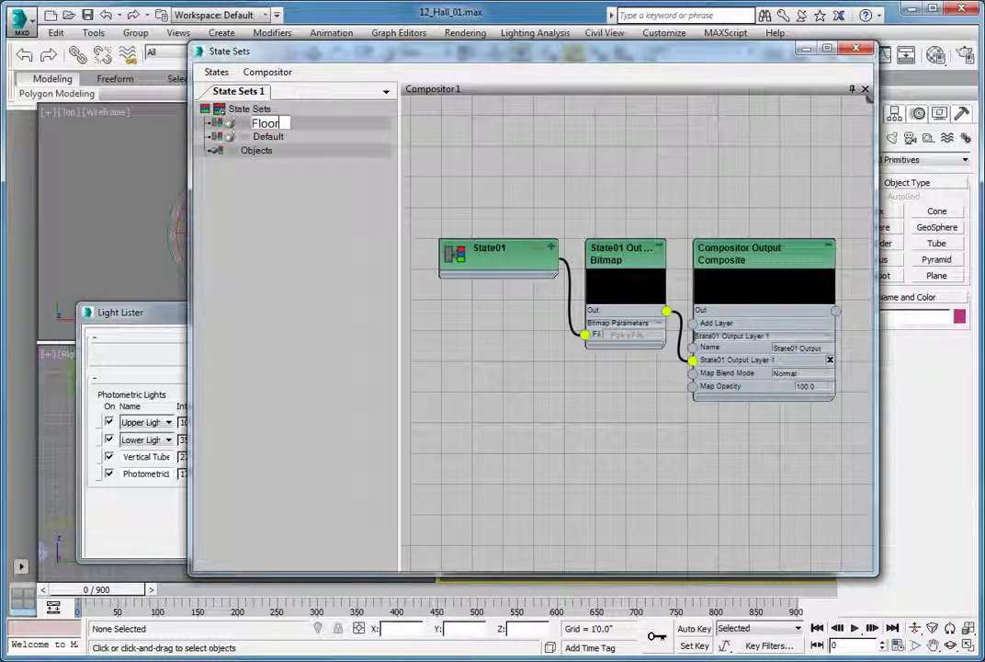
left_click(307, 133)
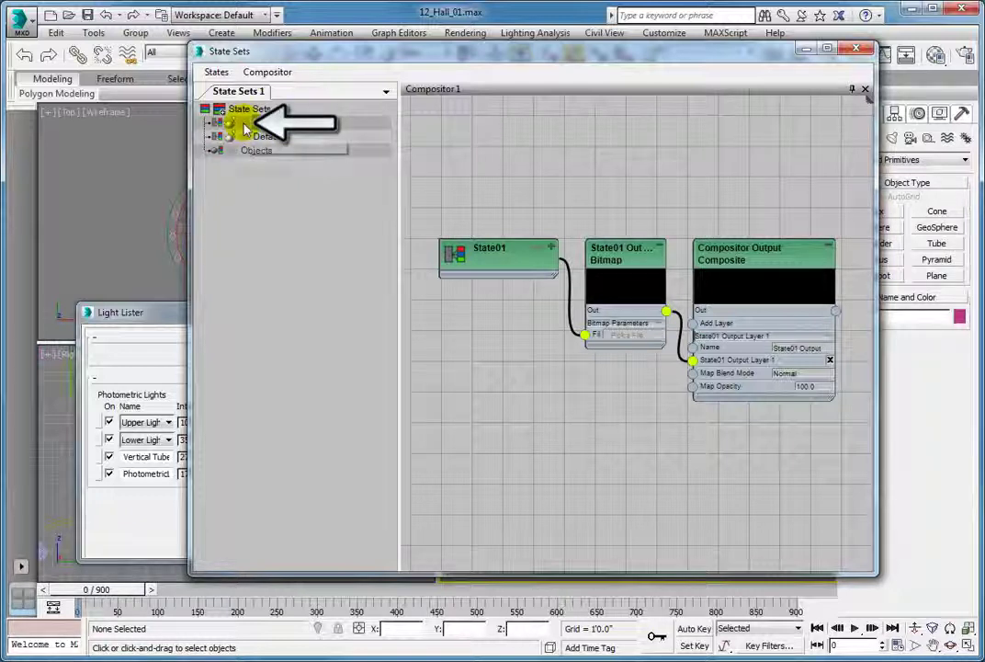
left_click(220, 136)
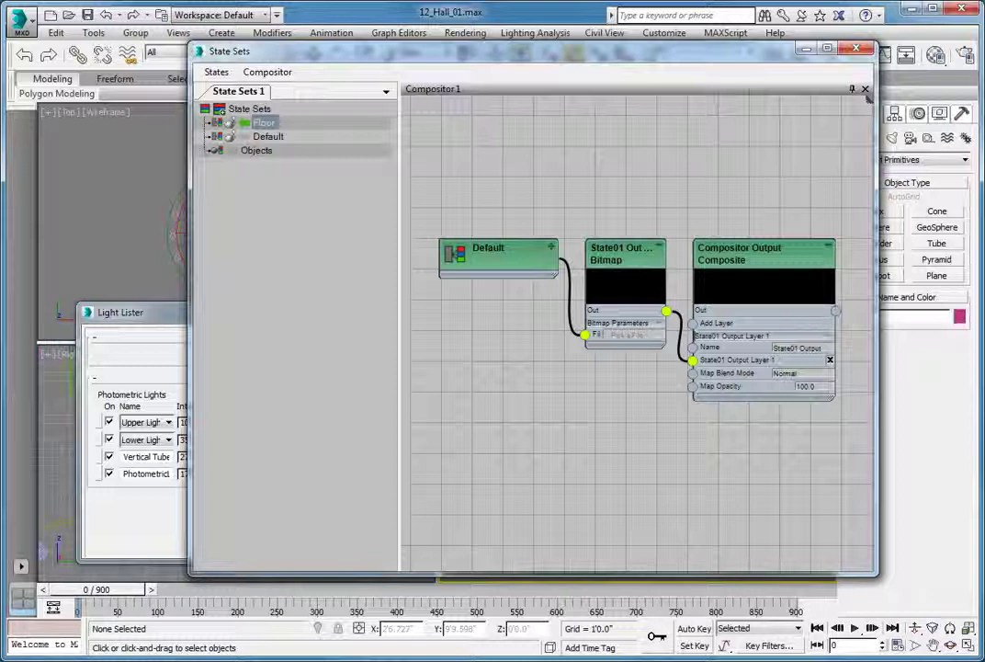
- Record the Floor state with Upper Light, Vertical Tube and Photometric switched off, then stop recording
left_click(131, 313)
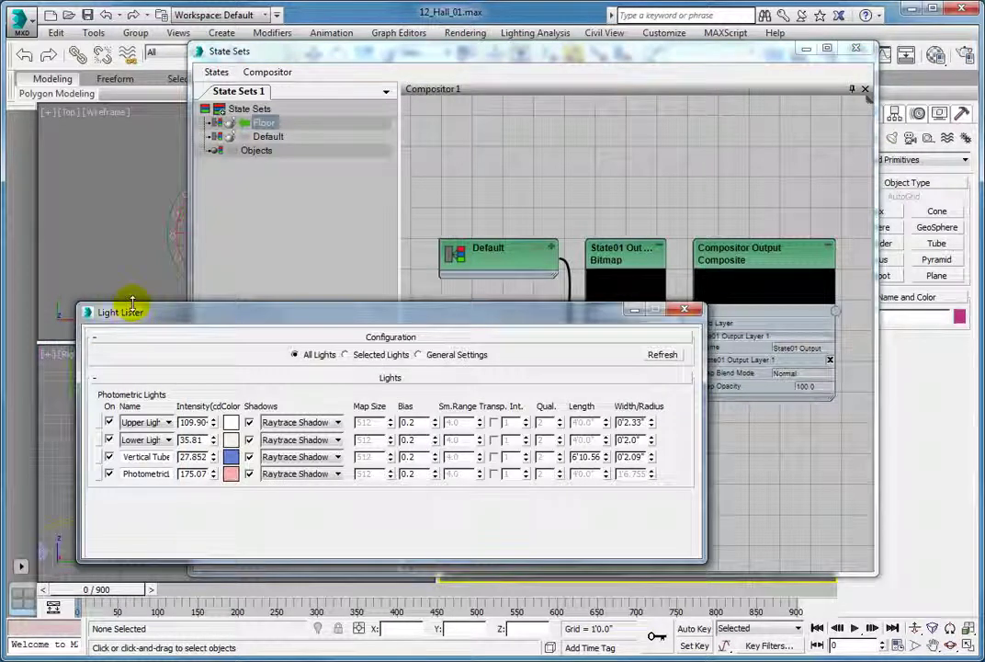
left_click(109, 421)
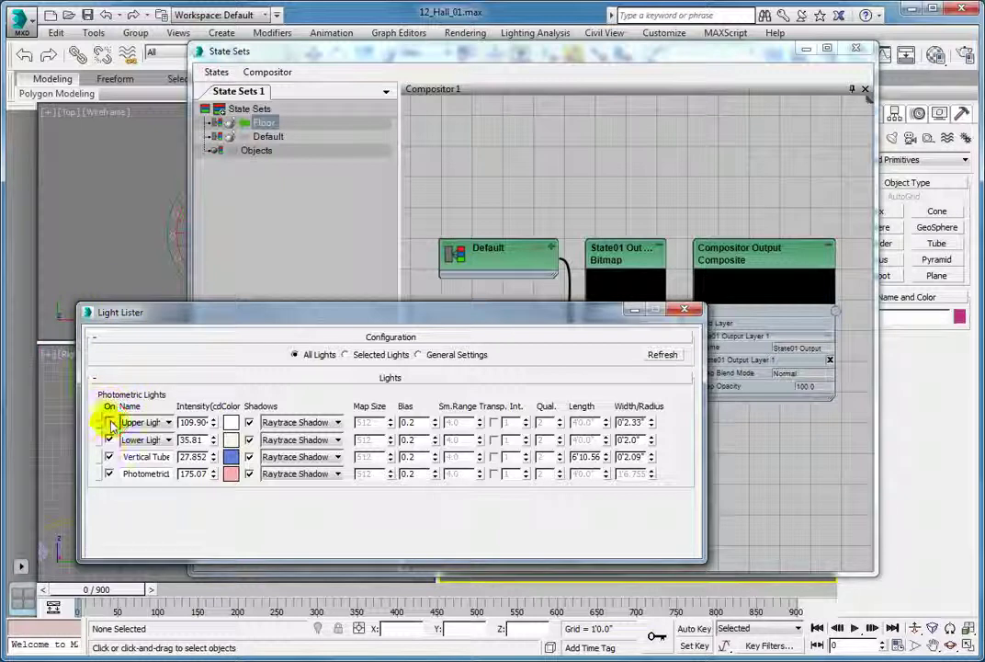
left_click(109, 457)
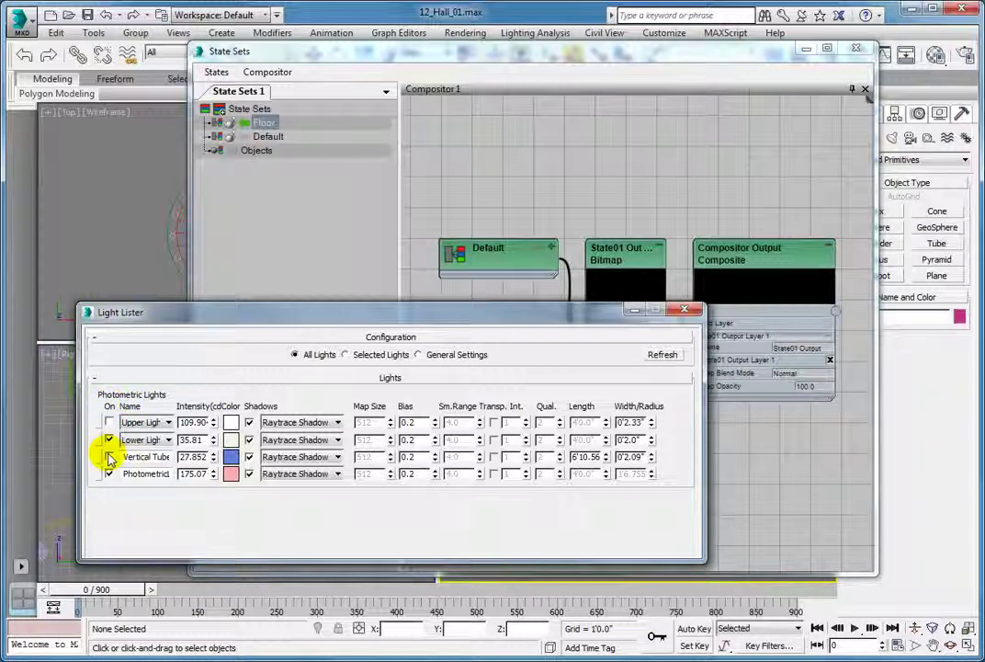
left_click(110, 474)
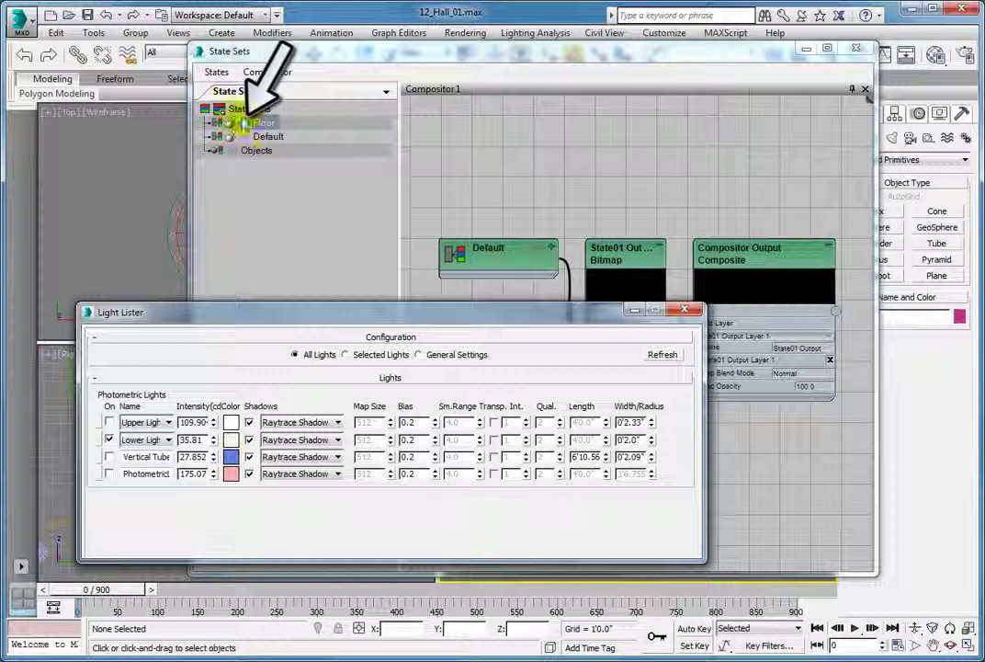
left_click(248, 120)
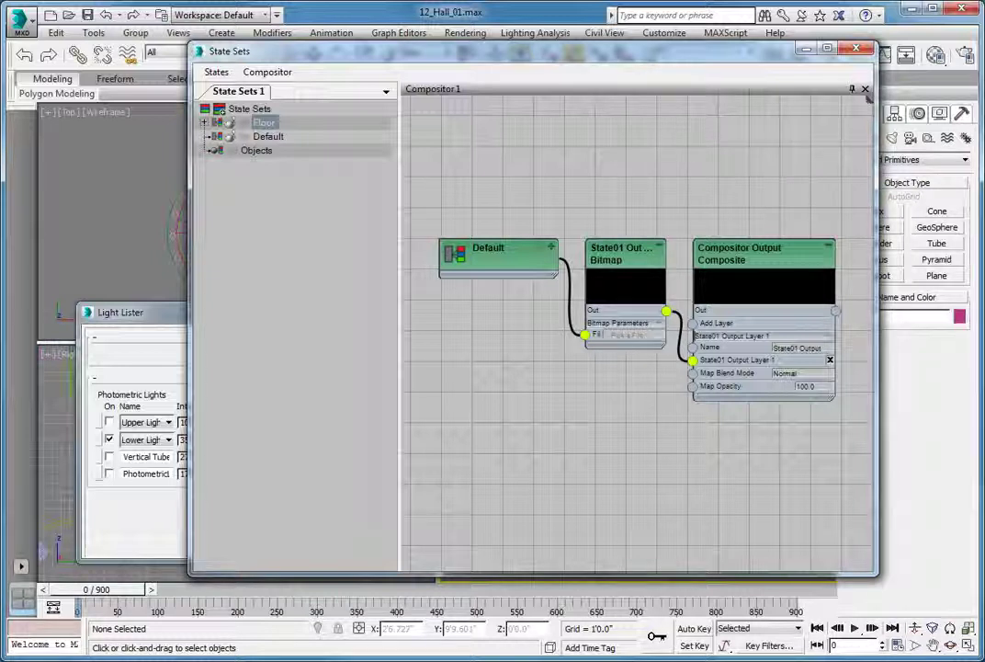
- Add another state named 'Ceiling' above Floor and set it to record changes
right_click(255, 110)
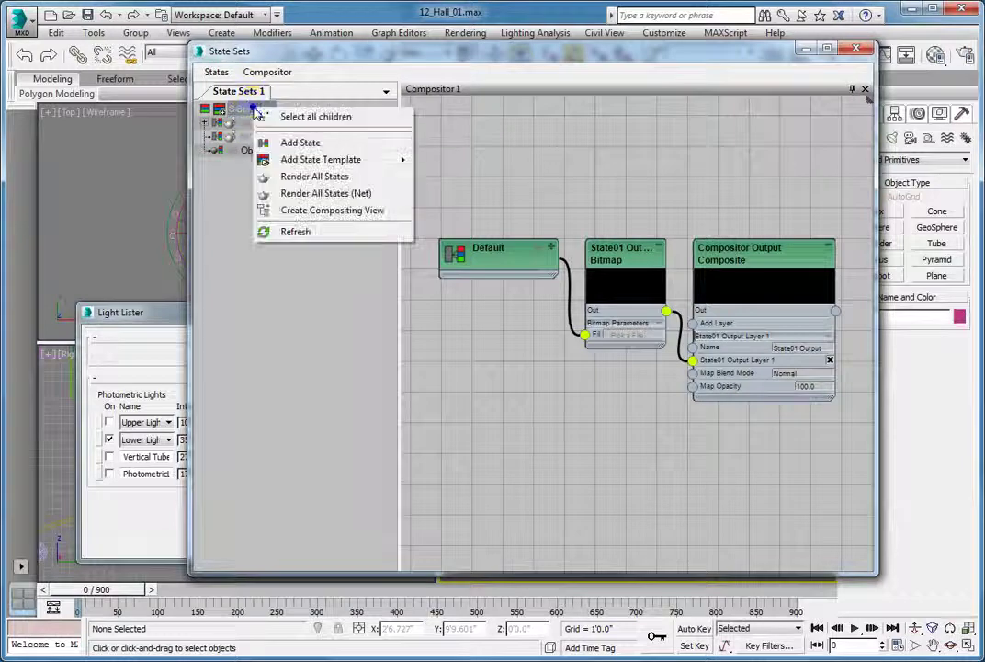
left_click(301, 142)
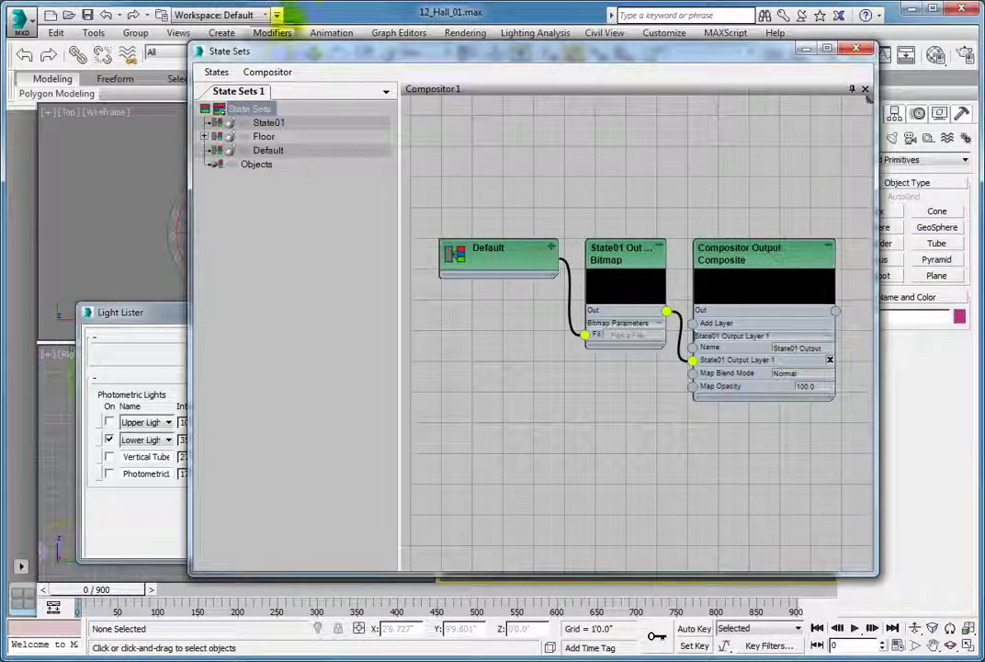
left_click(271, 123)
left_click(271, 123)
type("Ceiling")
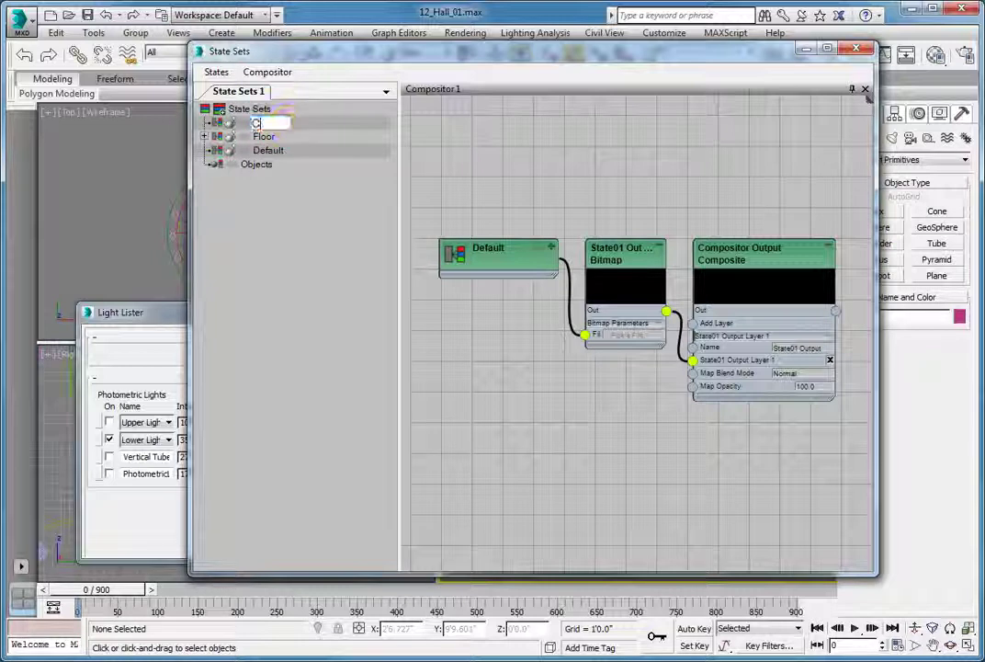
left_click(310, 129)
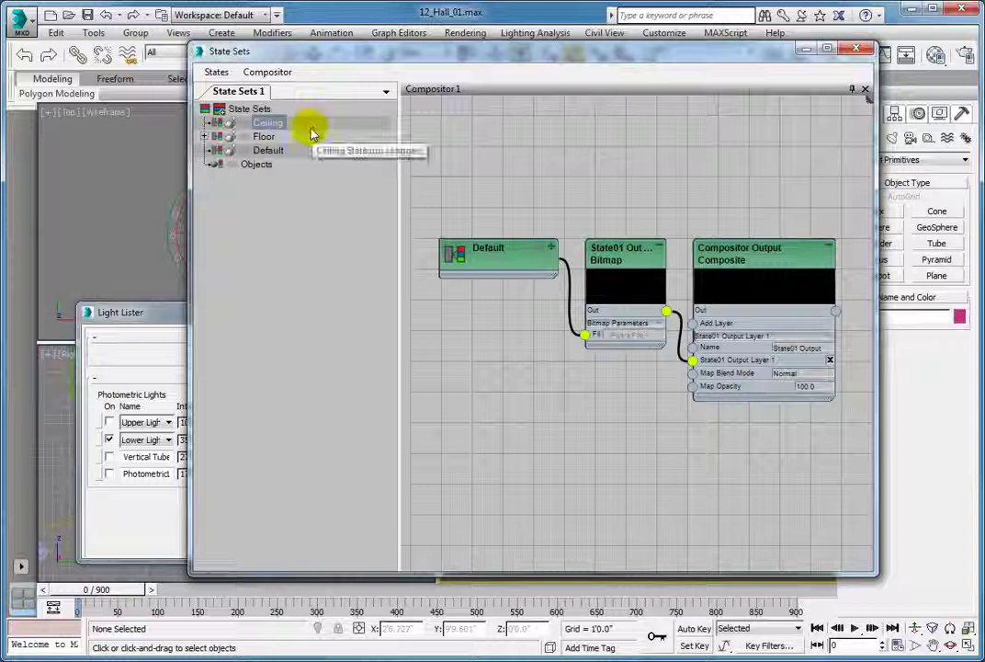
left_click(242, 125)
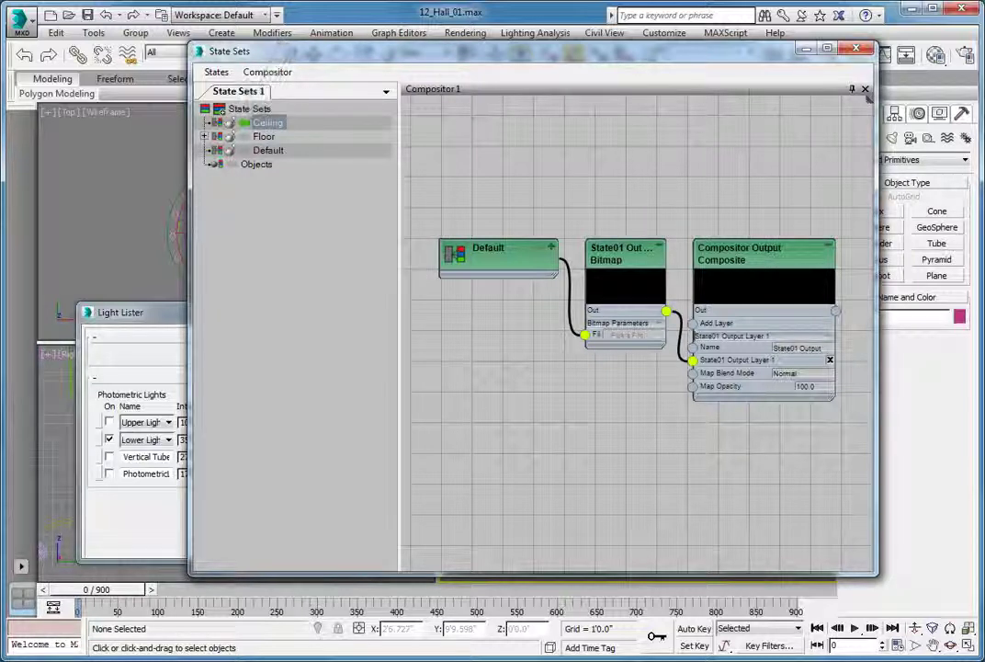
- Refresh the Light Lister, switch off Lower Light, Vertical Tube and Photometric, then activate Floor
left_click(132, 309)
left_click(658, 354)
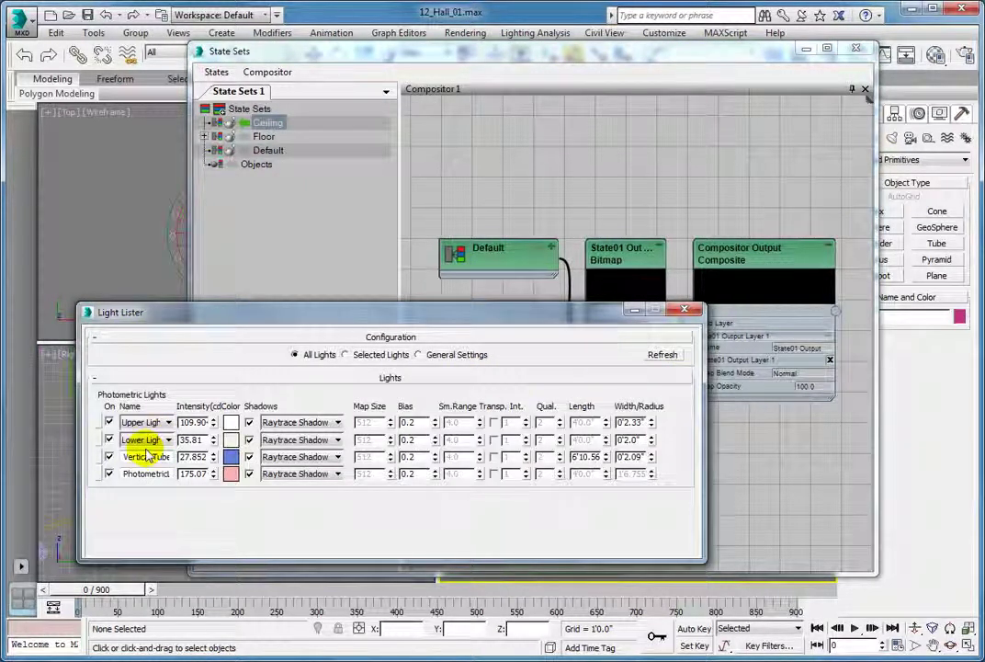
left_click(108, 439)
left_click(109, 457)
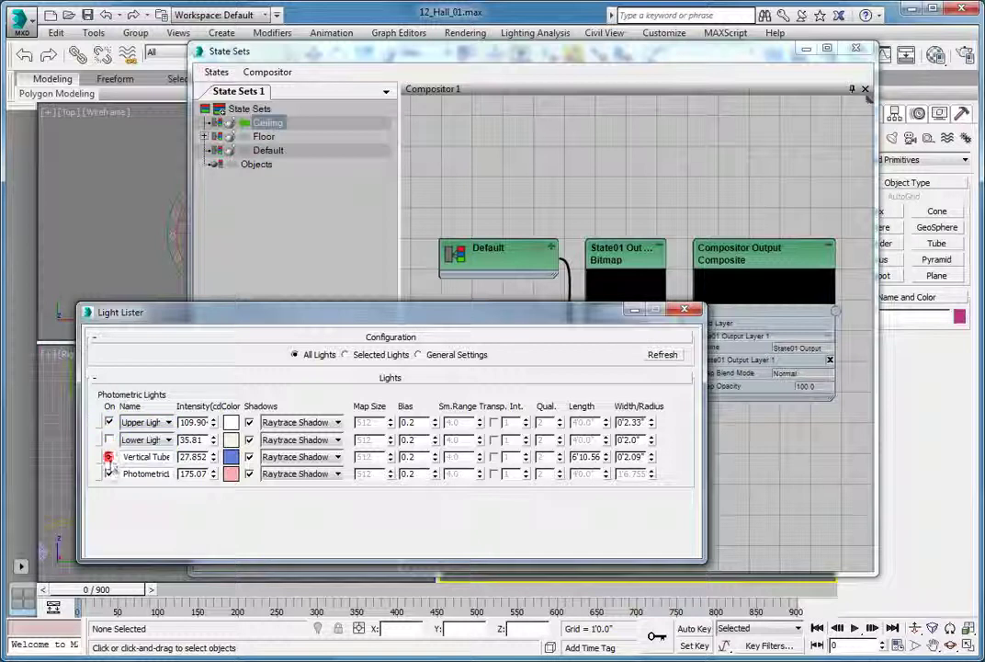
left_click(108, 473)
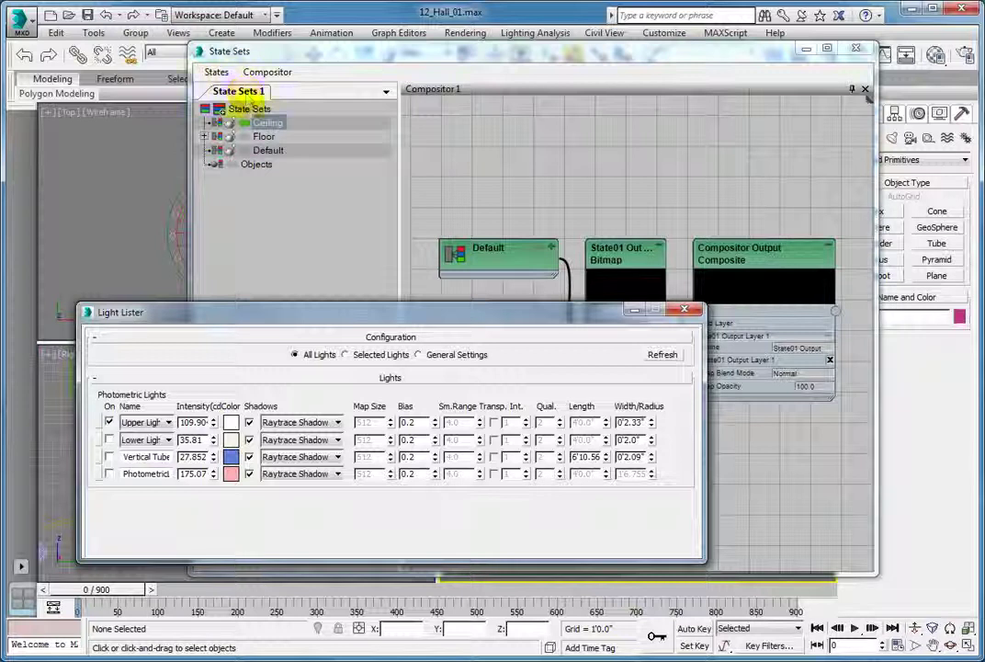
left_click(246, 137)
left_click(246, 136)
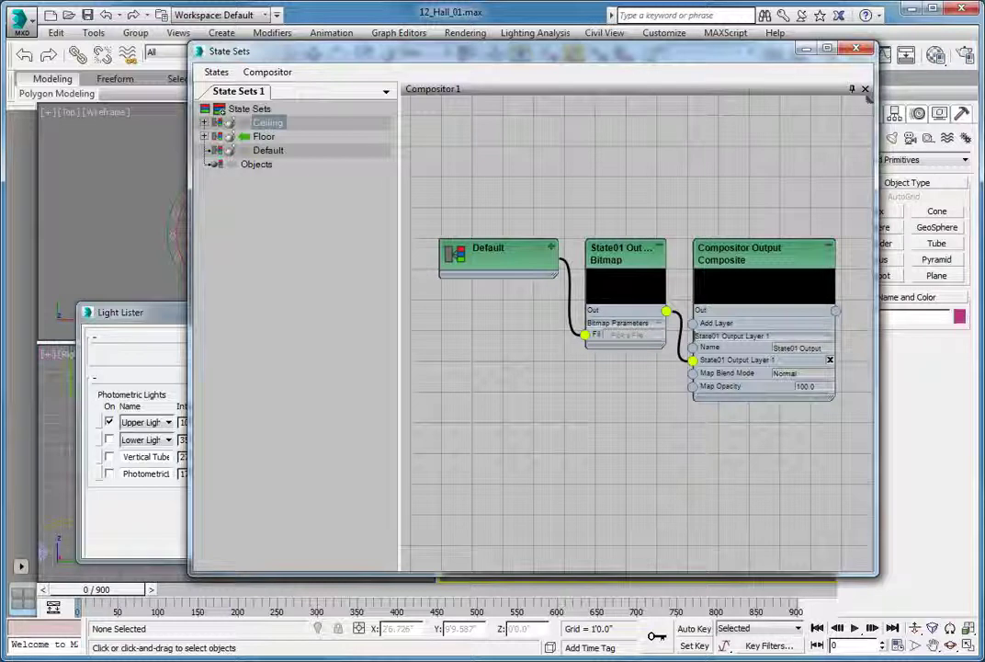
- Add a third state named 'Doorway' and make it the active recording state
left_click(253, 108)
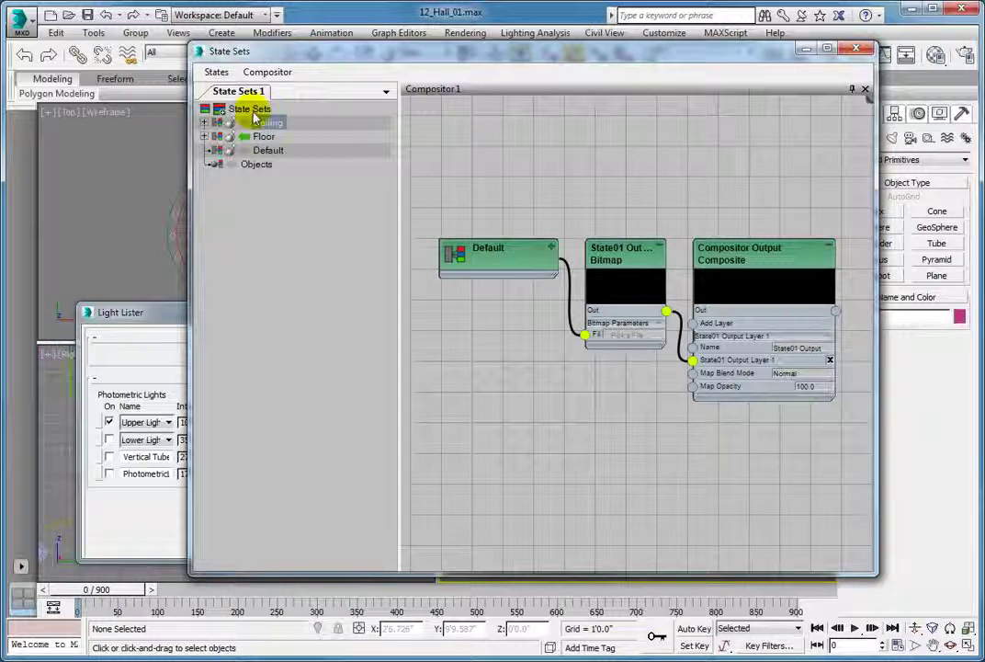
right_click(253, 110)
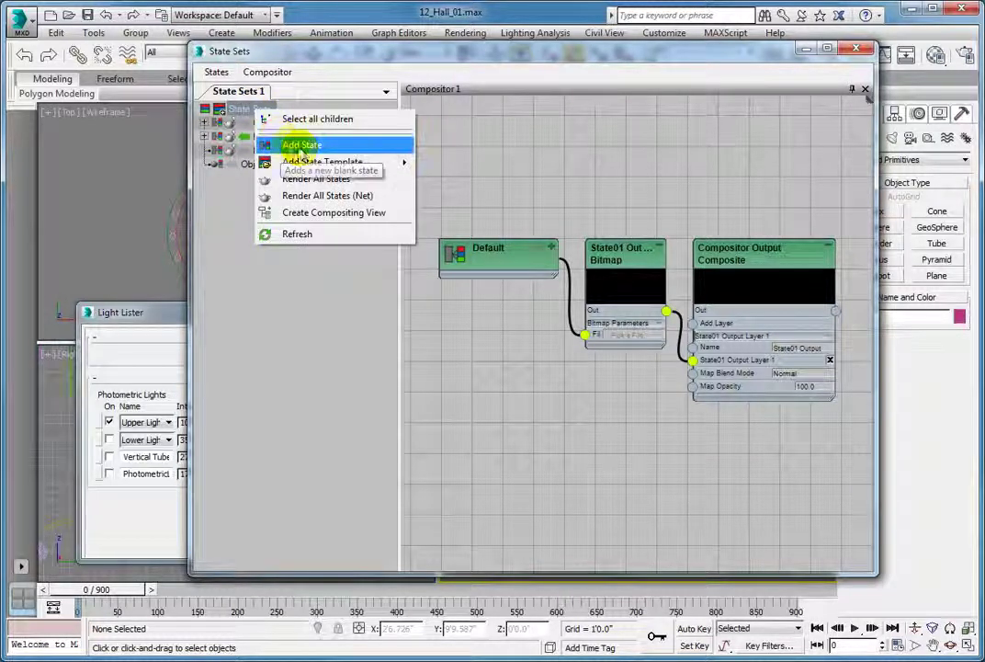
left_click(302, 147)
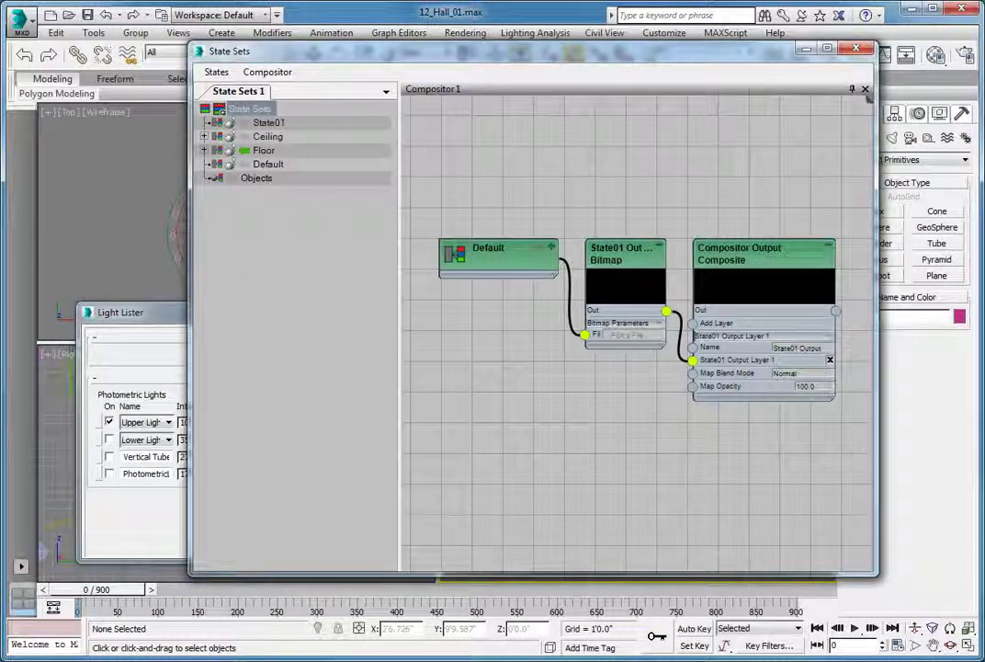
left_click(272, 124)
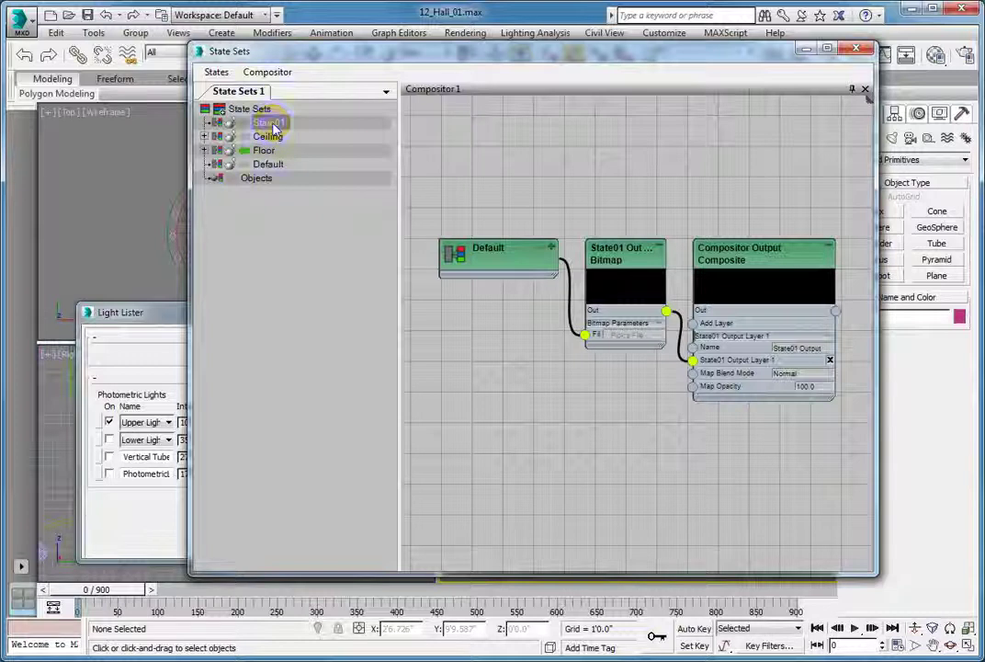
left_click(271, 124)
type("Doorway")
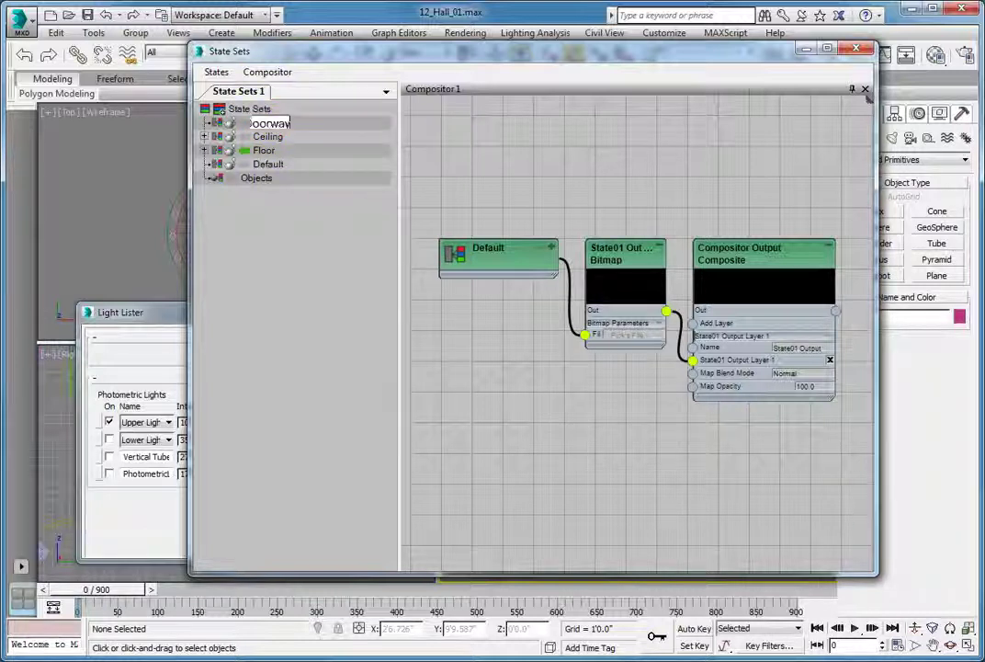
key("Return")
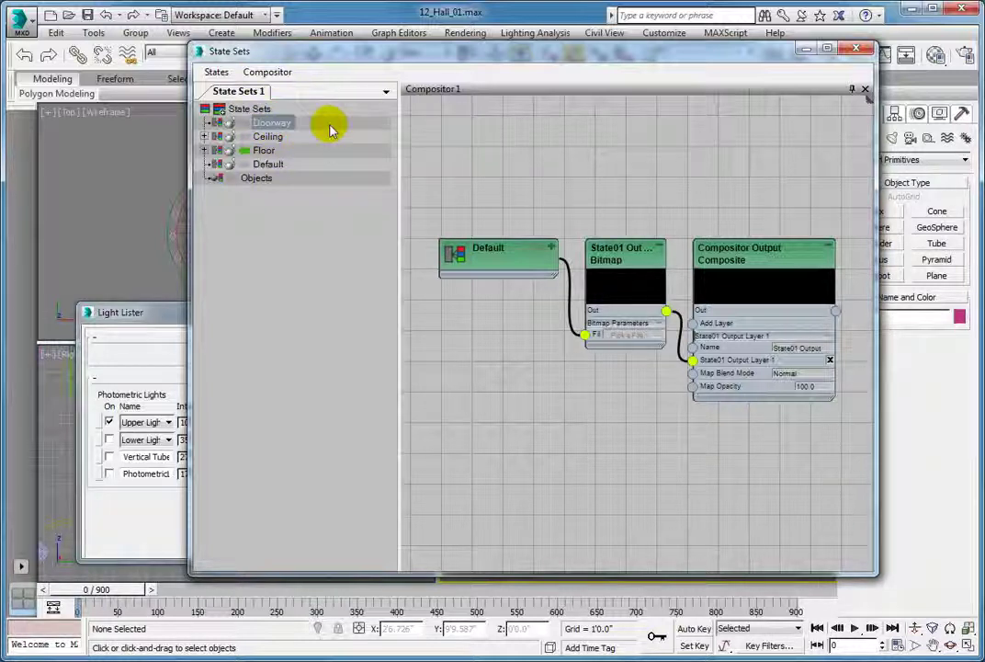
left_click_drag(247, 131, 243, 122)
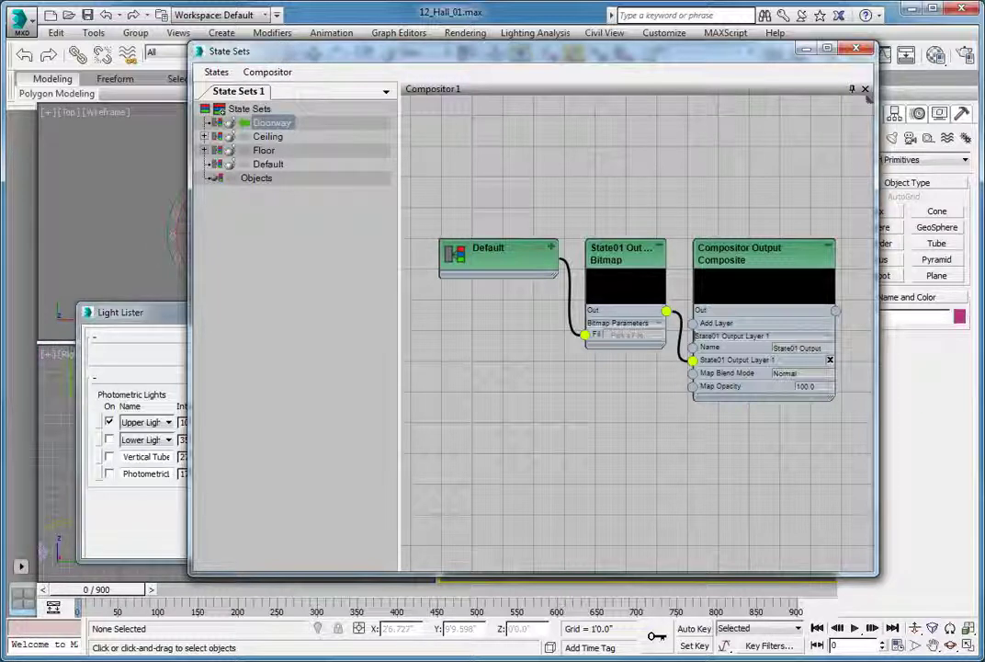
- Refresh the Light Lister and switch off the Lower and Upper Lights for Doorway
left_click(158, 314)
left_click(662, 356)
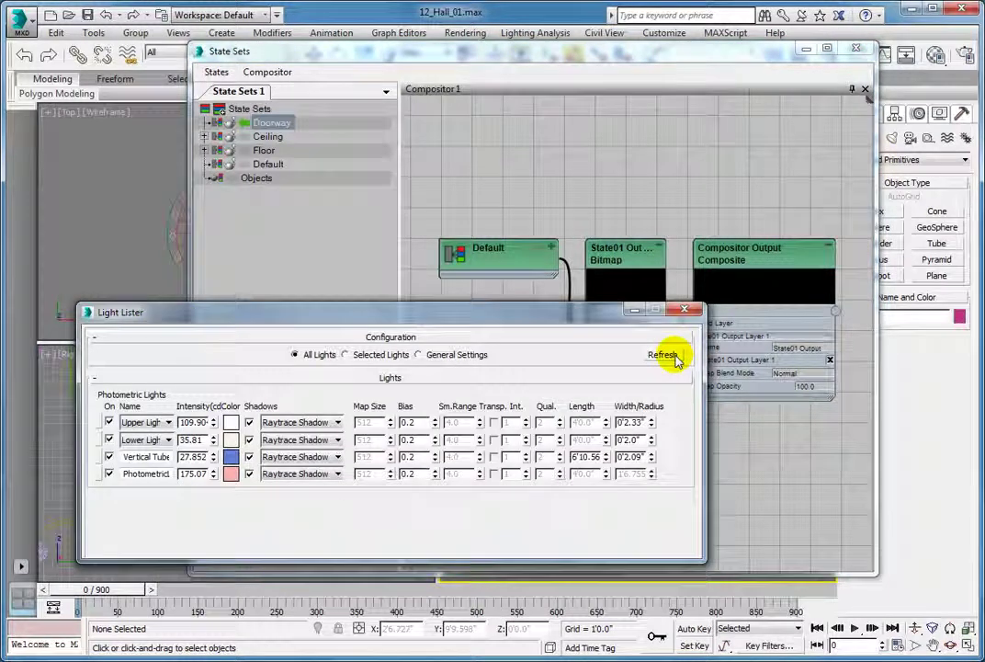
left_click(108, 439)
left_click(108, 422)
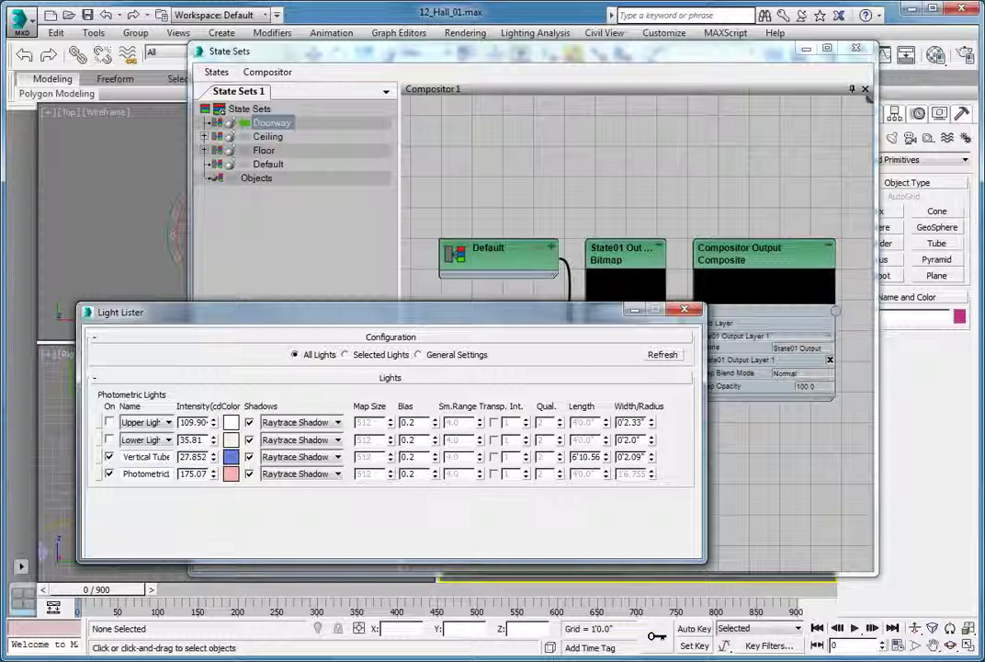
left_click(242, 123)
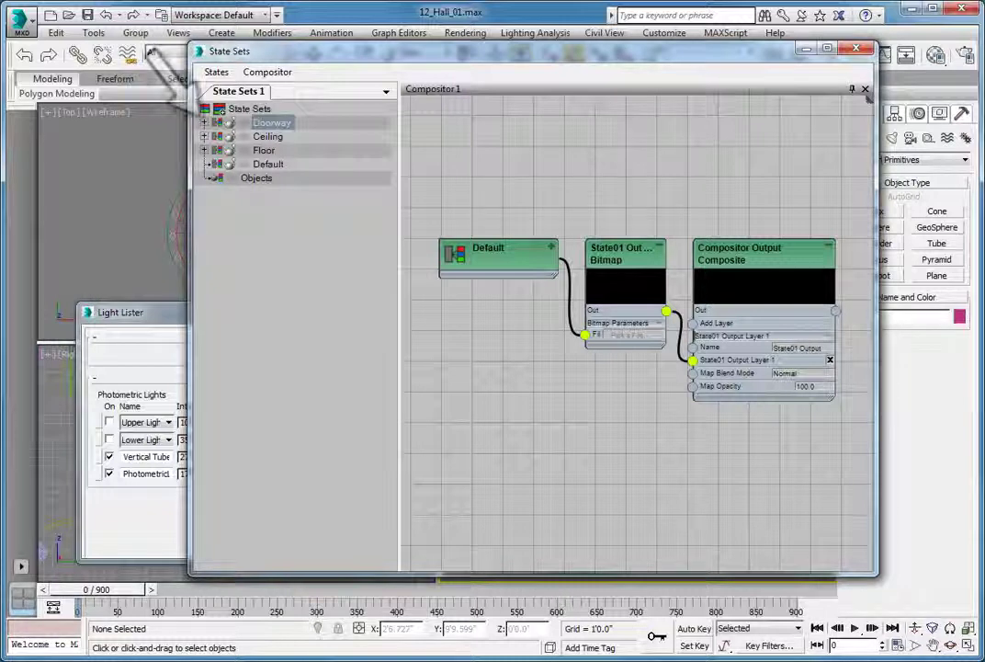
left_click(204, 123)
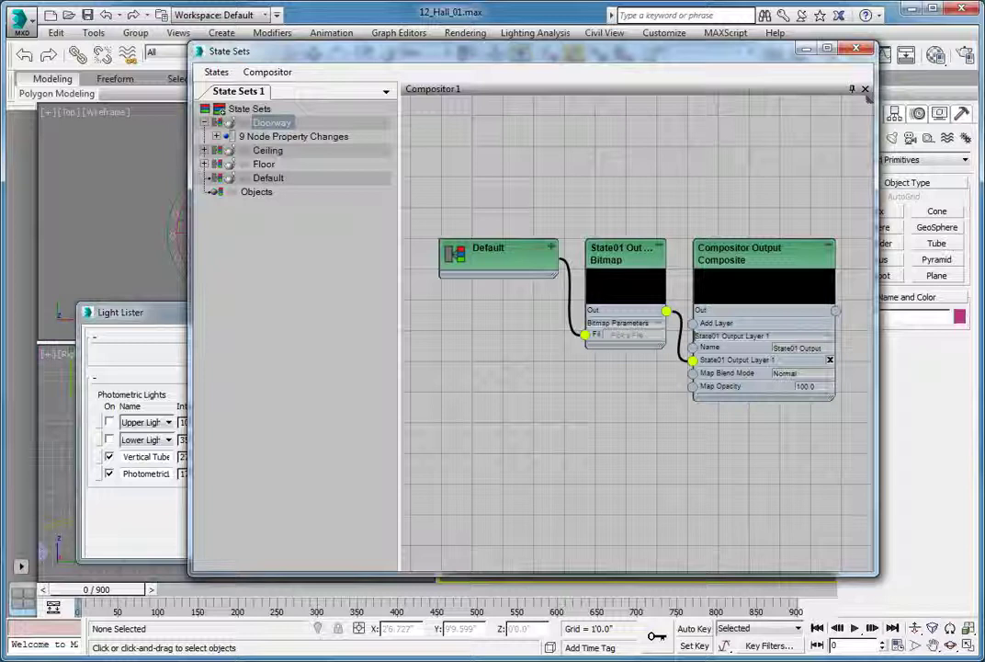
left_click(216, 136)
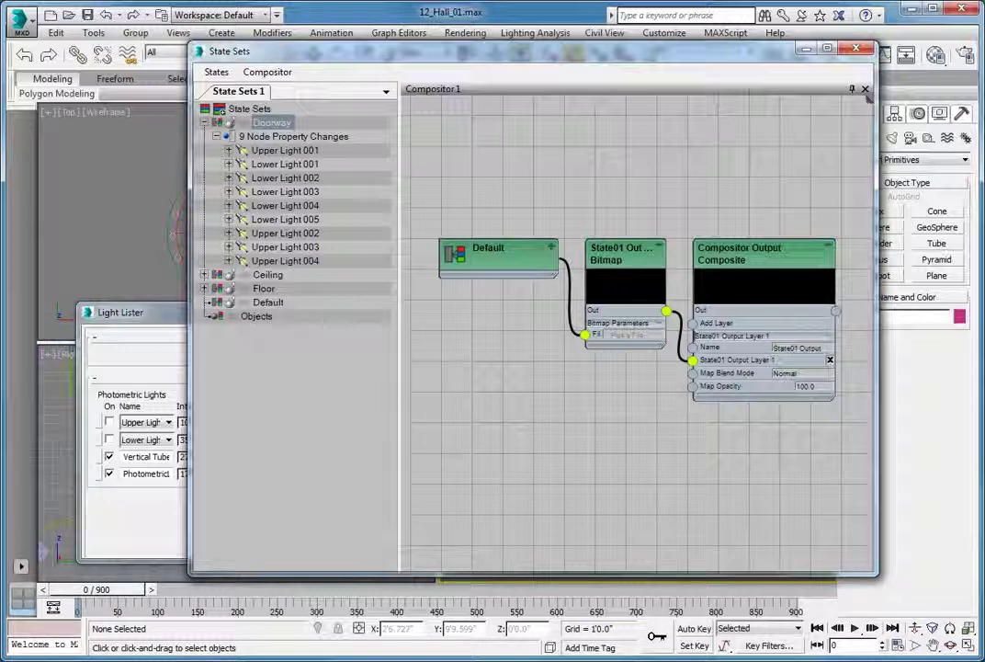
left_click(204, 122)
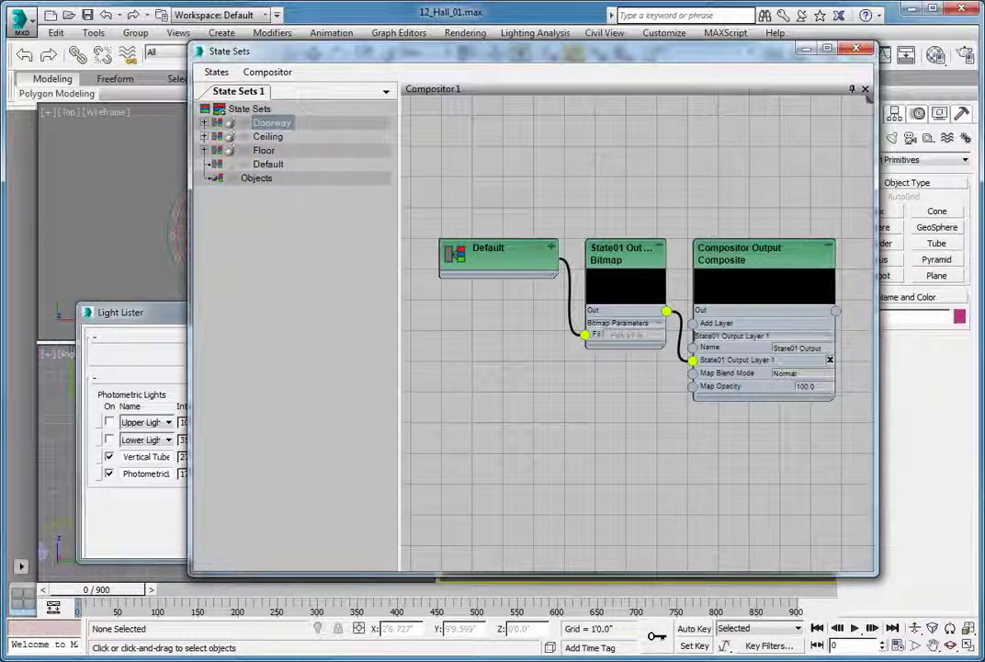
- Close the Light Lister and move the State Sets window to the left
left_click(163, 315)
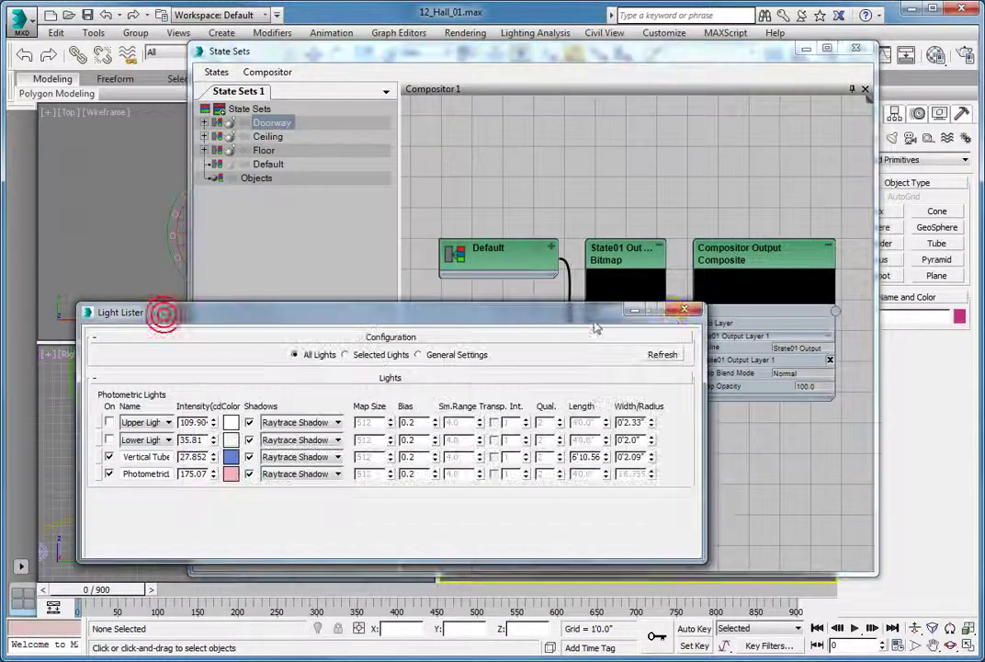
left_click(684, 309)
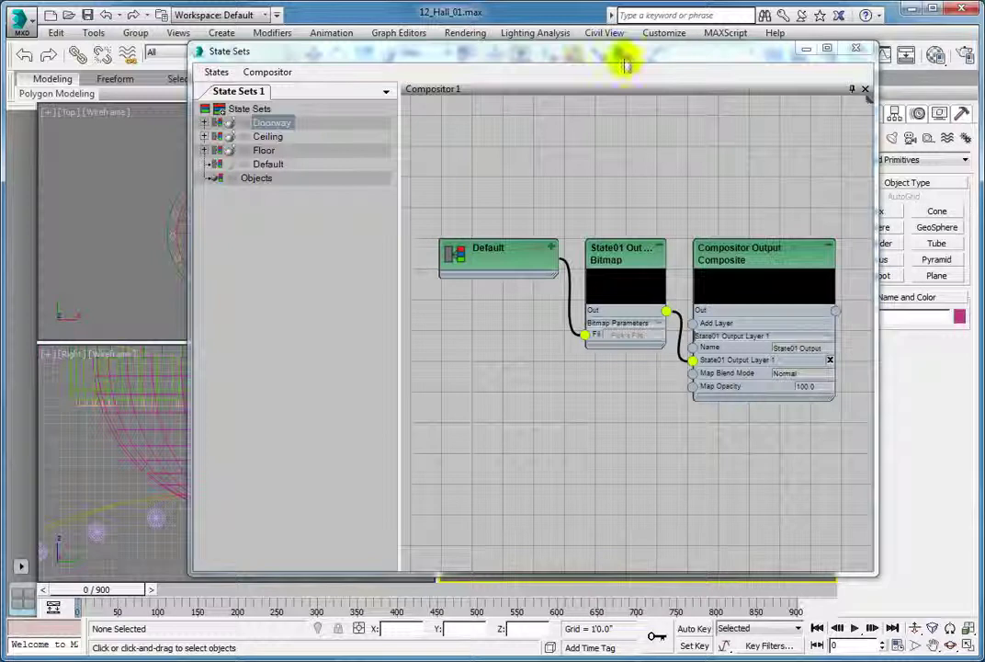
left_click_drag(631, 53, 539, 64)
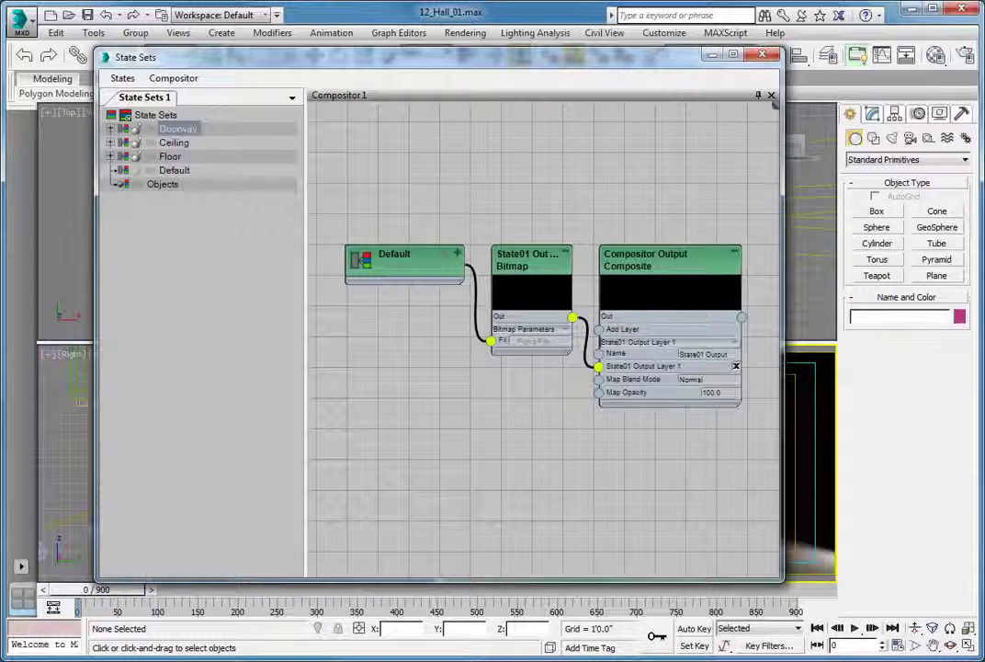
- Open the States > Render Outputs file pattern settings and delete the existing output path
left_click(122, 78)
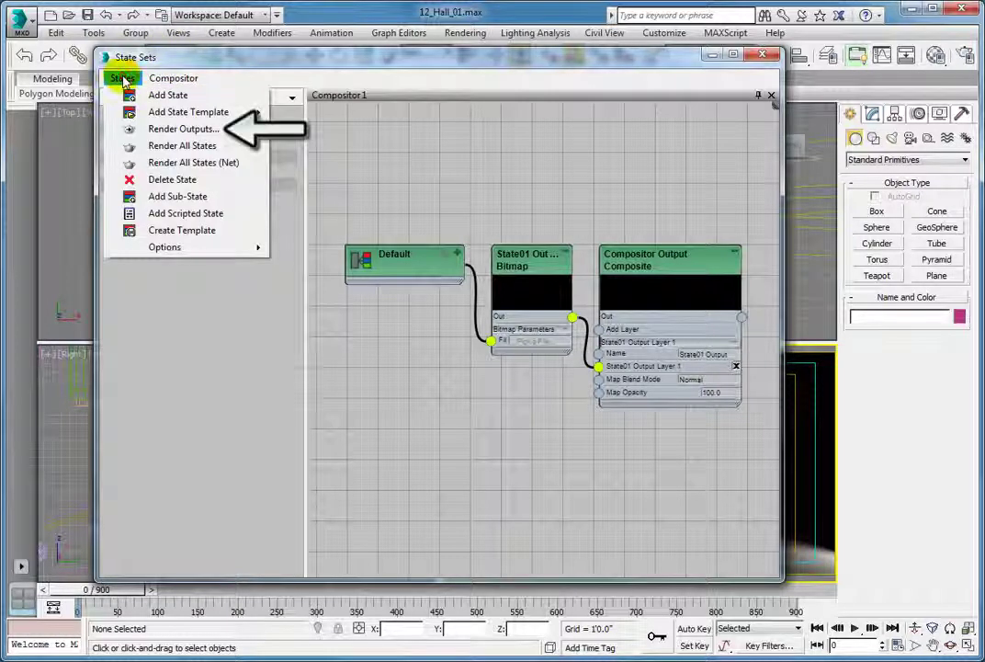
left_click(150, 128)
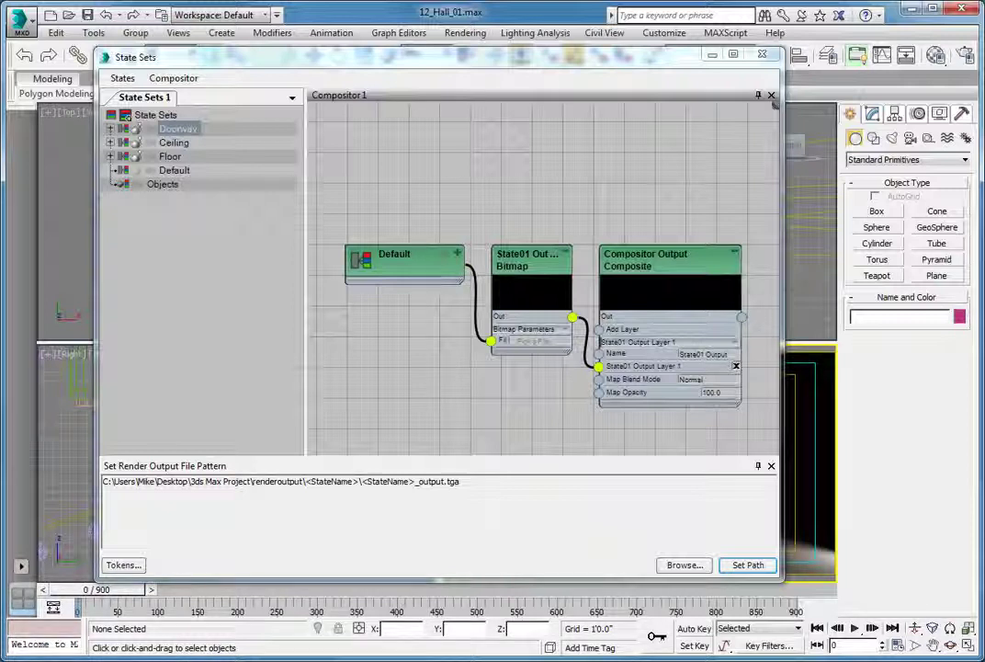
left_click(462, 481)
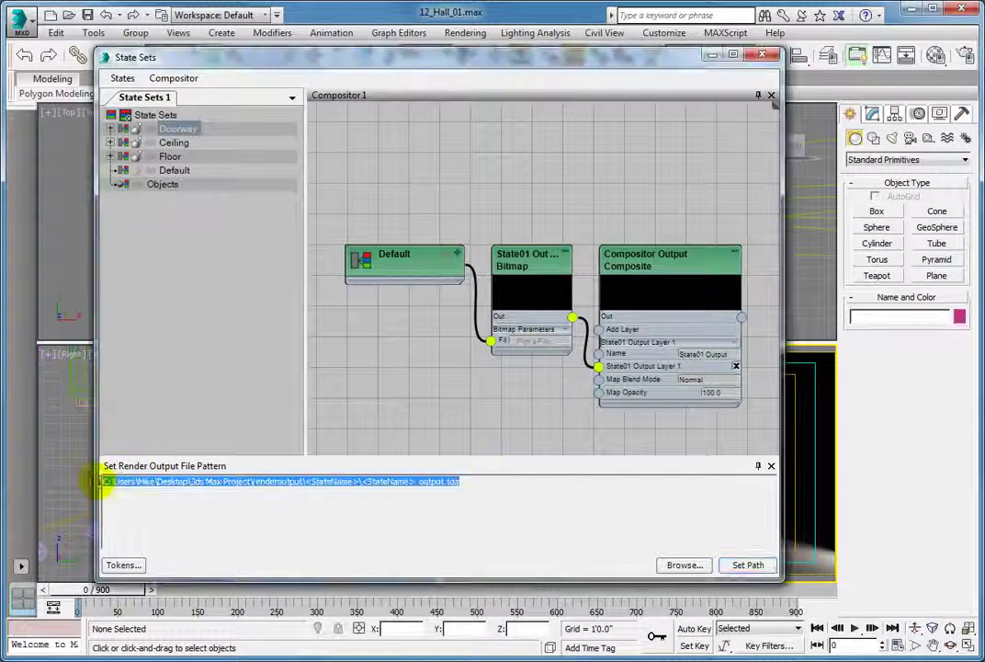
key("Delete")
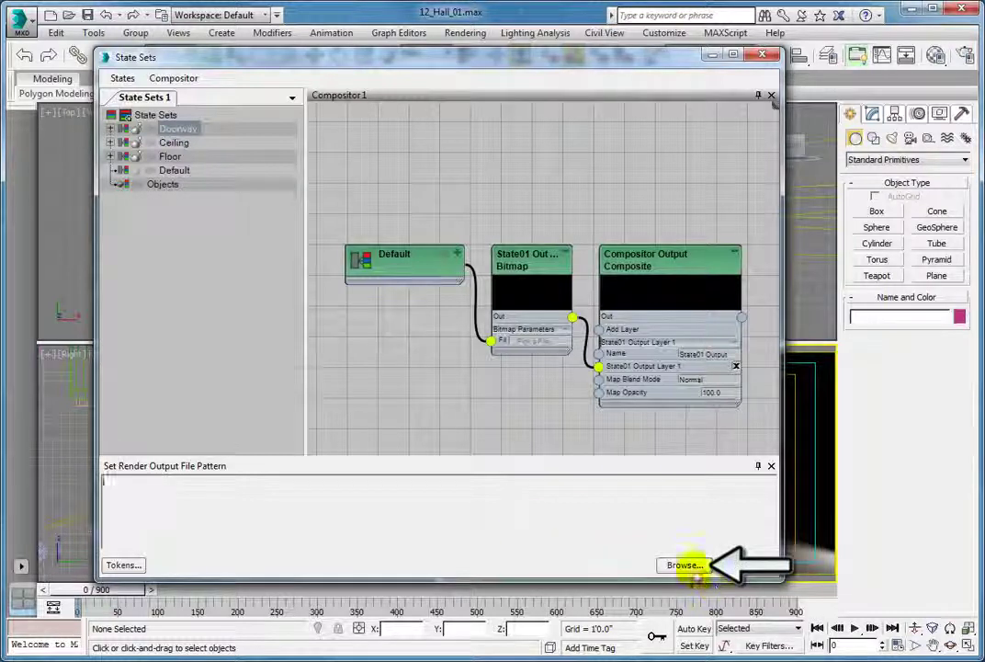
- Point the render output path to the project's renderoutput\Ch12 folder, ending with a backslash
left_click(684, 564)
left_click(147, 328)
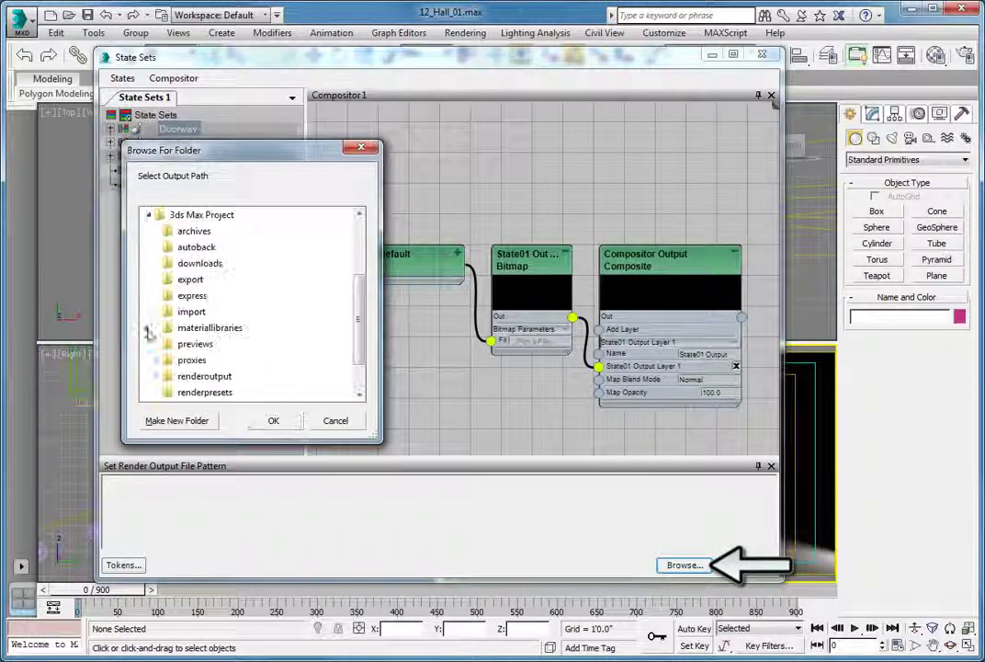
left_click(154, 376)
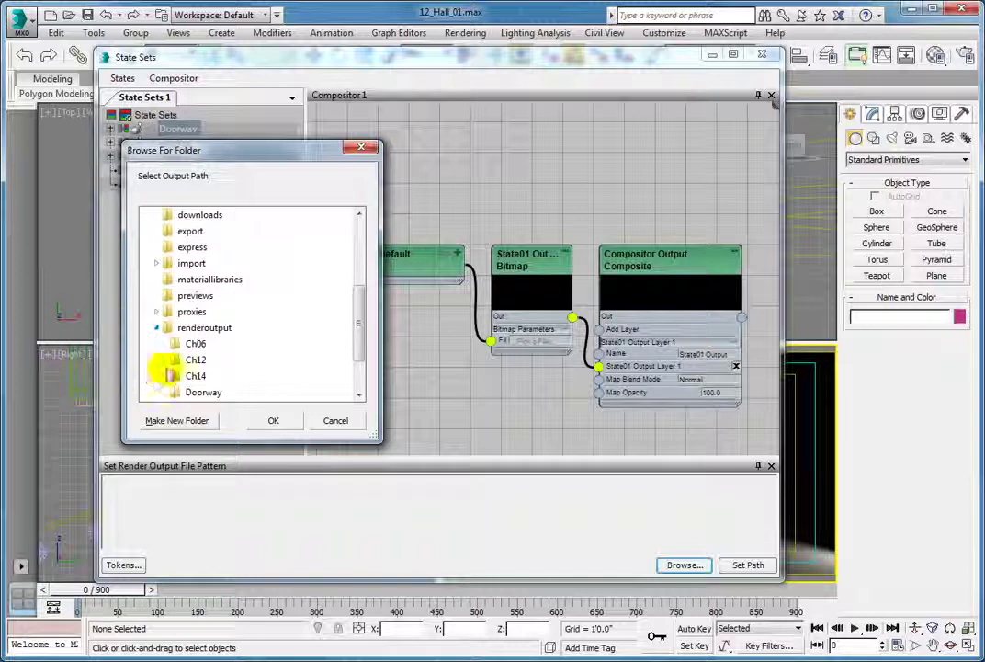
left_click(195, 360)
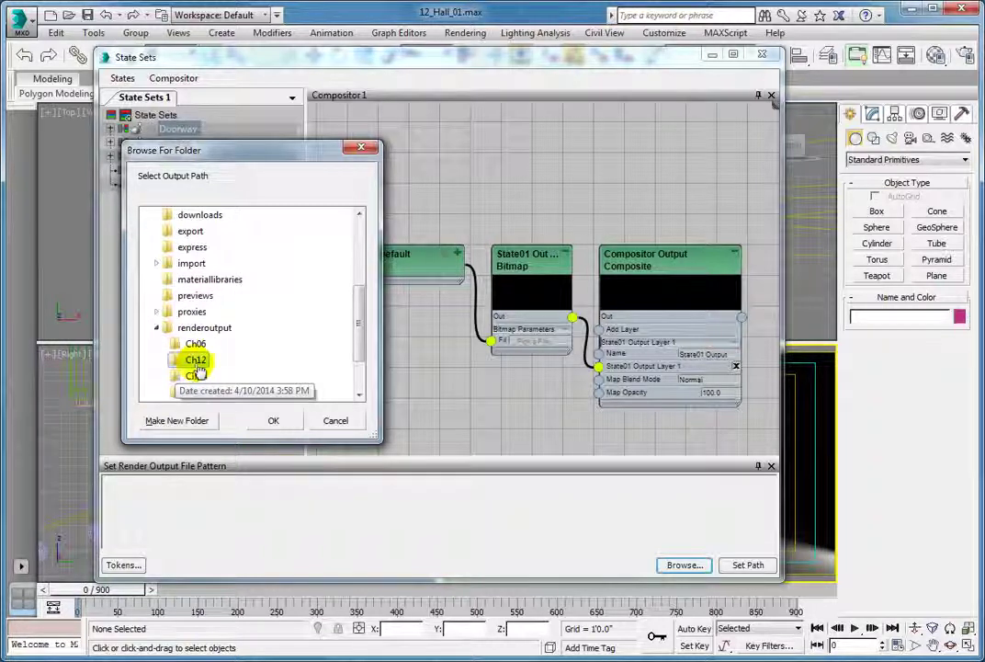
left_click(269, 420)
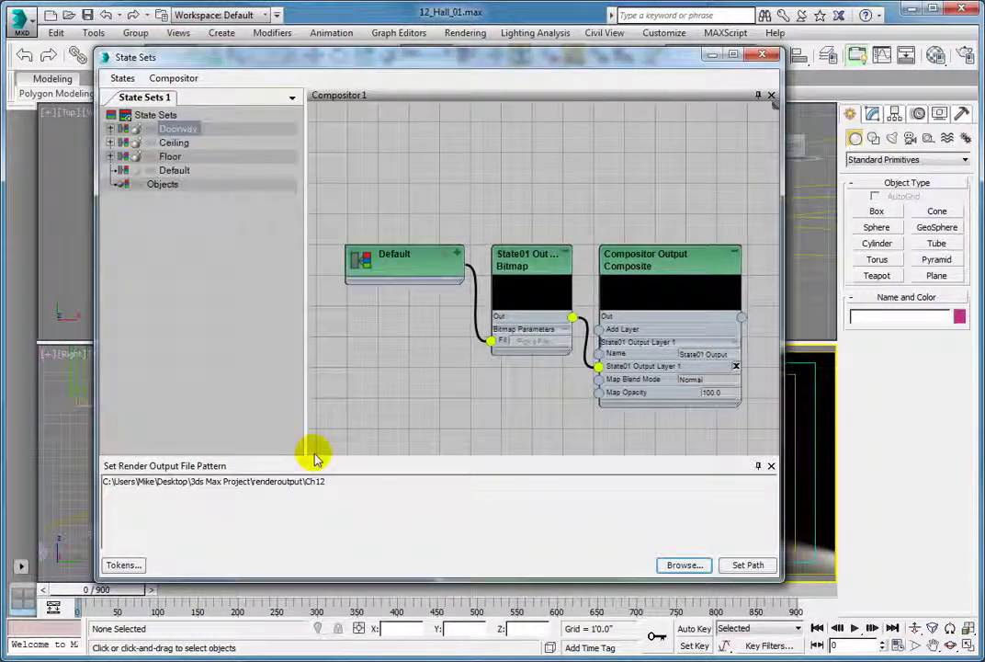
left_click(324, 480)
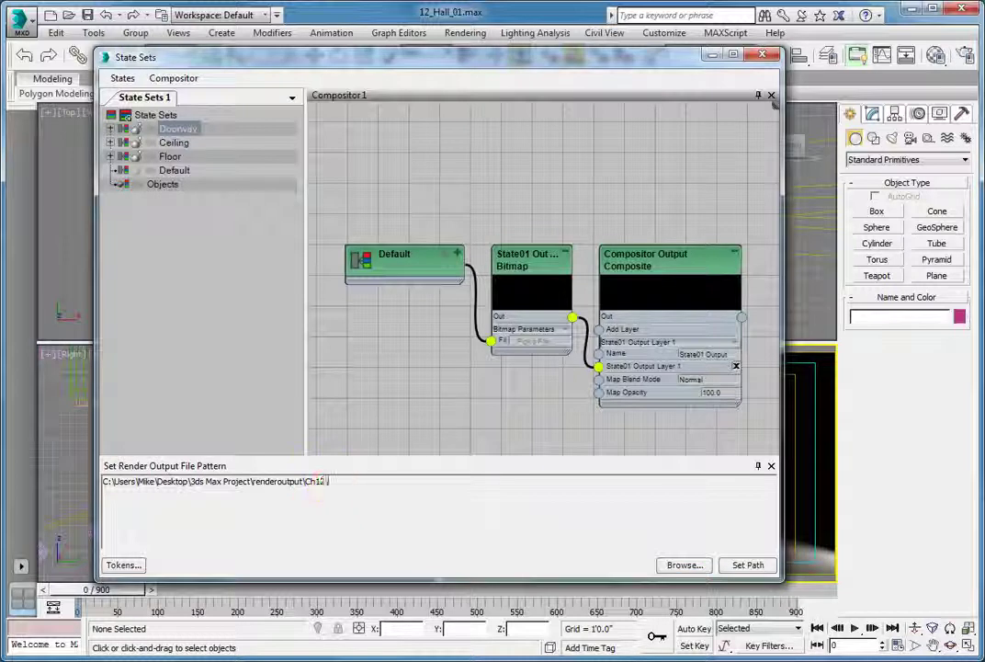
type("\\")
- Append <SceneName>_<StateName>.exr after Ch12\ using the Scene Name and State Name tokens
mouse_move(282, 55)
left_mouse_down()
mouse_move(304, 0)
mouse_move(330, 0)
left_mouse_up()
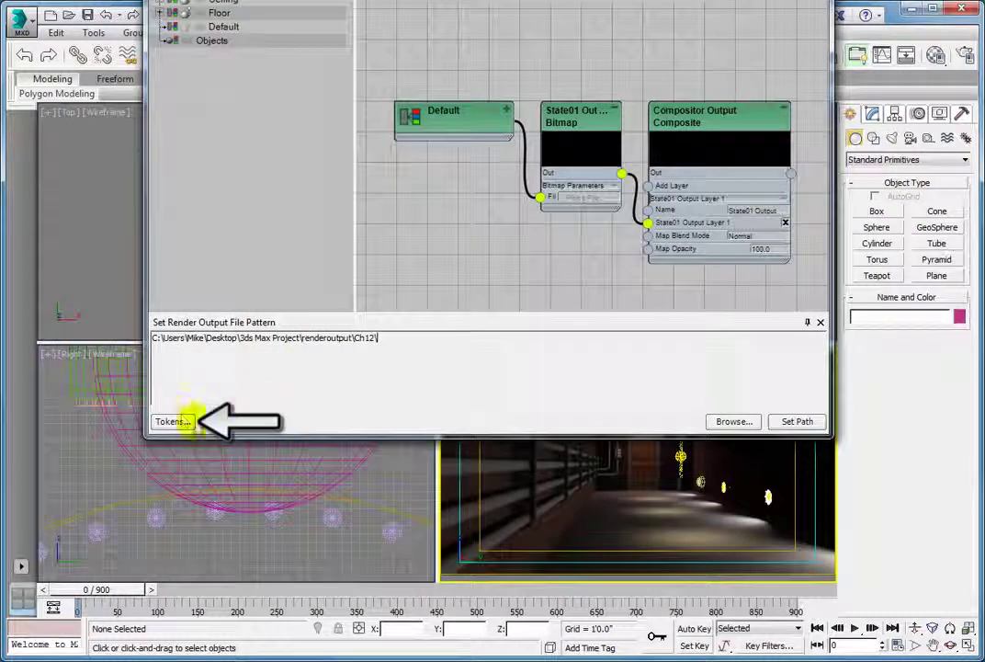
left_click(174, 420)
left_click(188, 611)
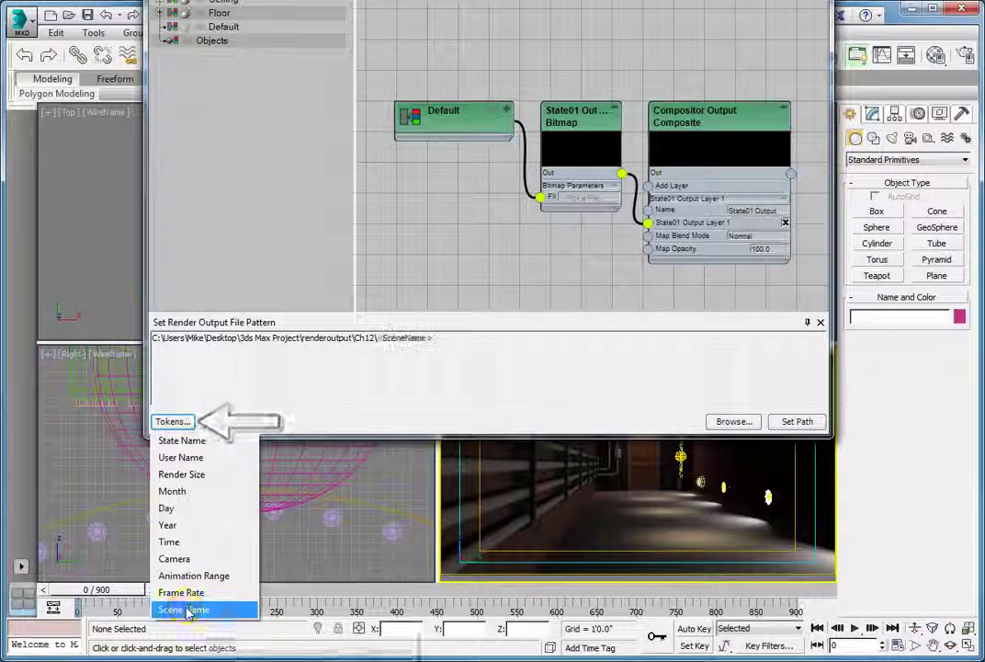
left_click_drag(303, 5, 348, 87)
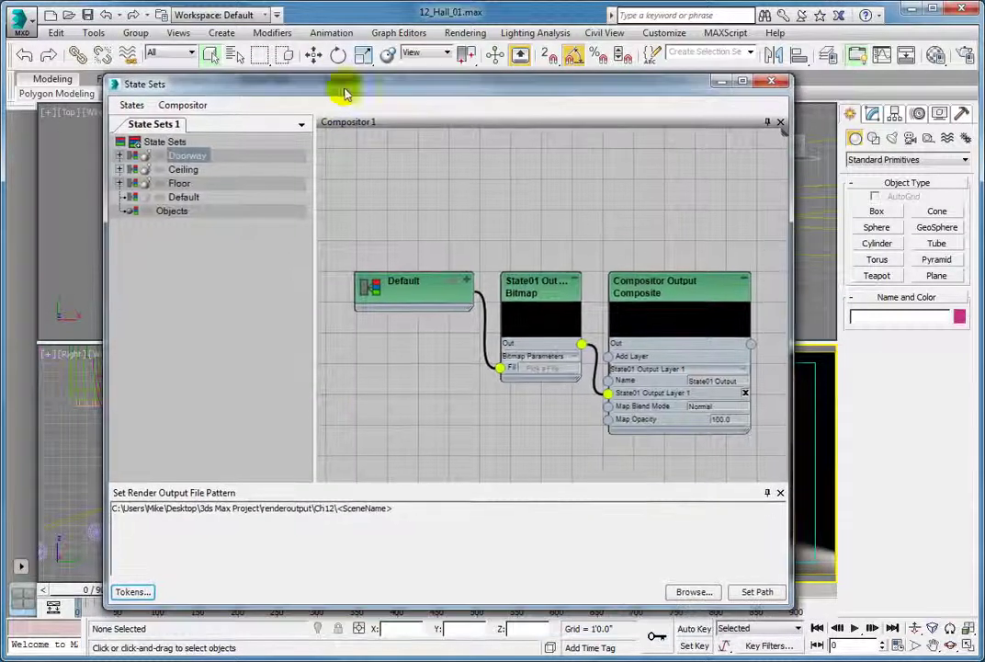
left_click(412, 509)
type("_")
left_click(145, 593)
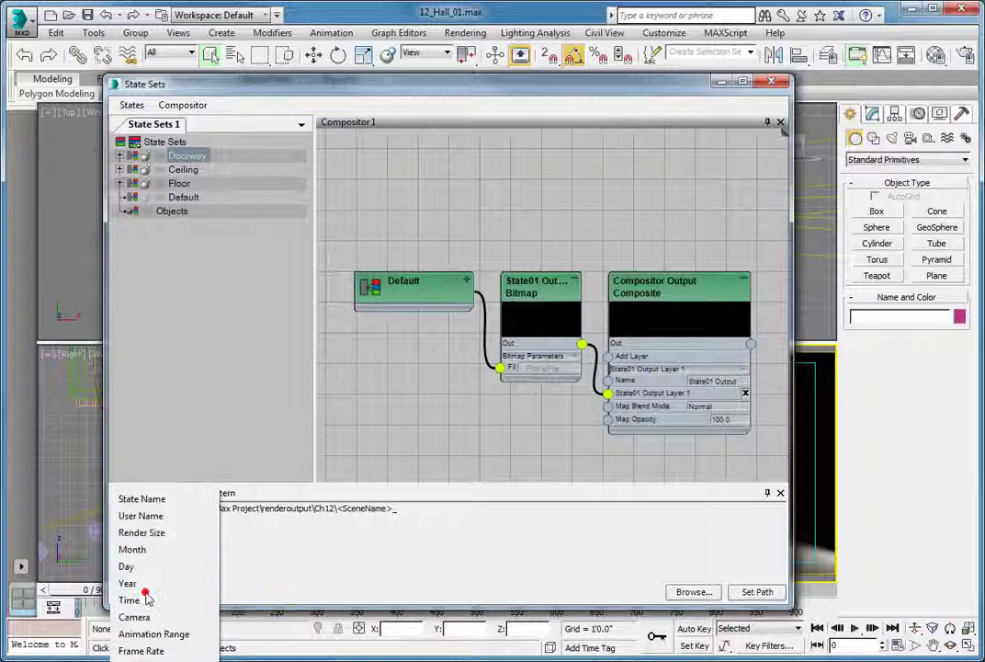
left_click(140, 498)
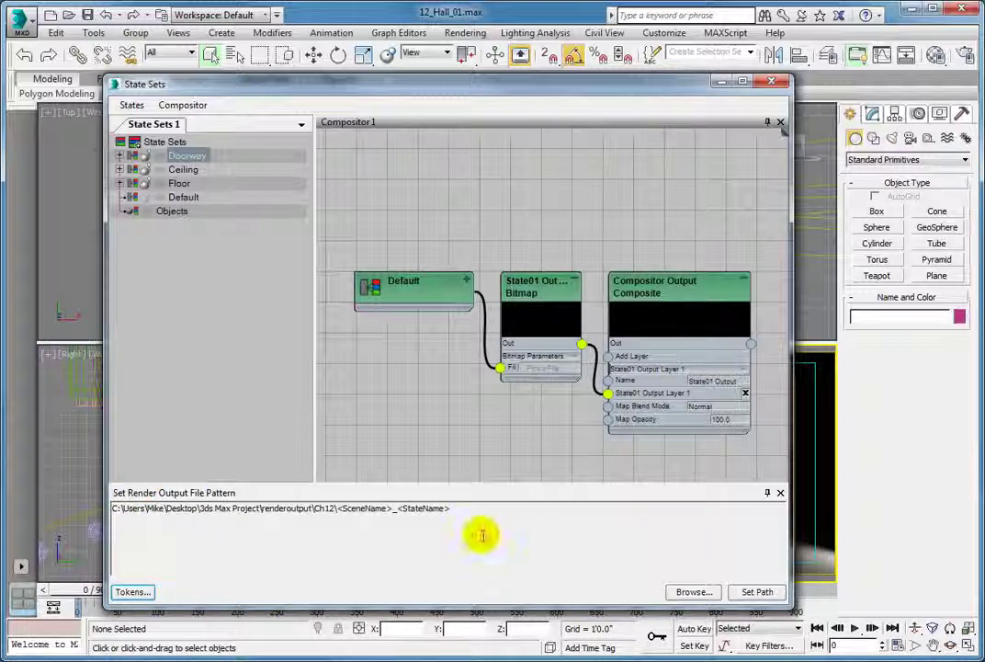
left_click(510, 523)
type(".exr")
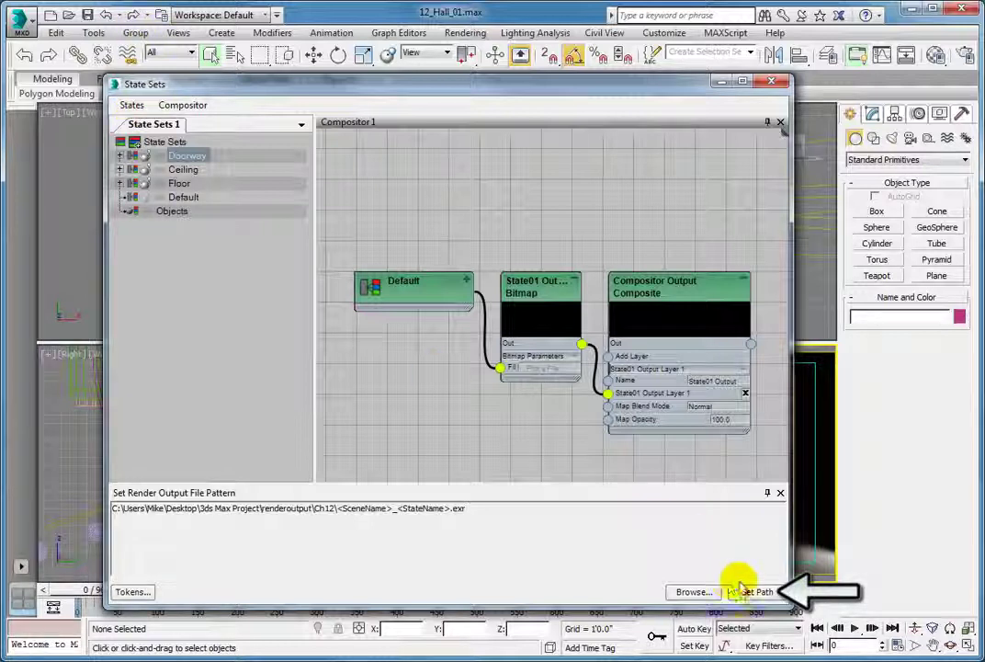
- Apply the EXR pattern as the output path and confirm Render Outputs is checked under States
left_click(757, 591)
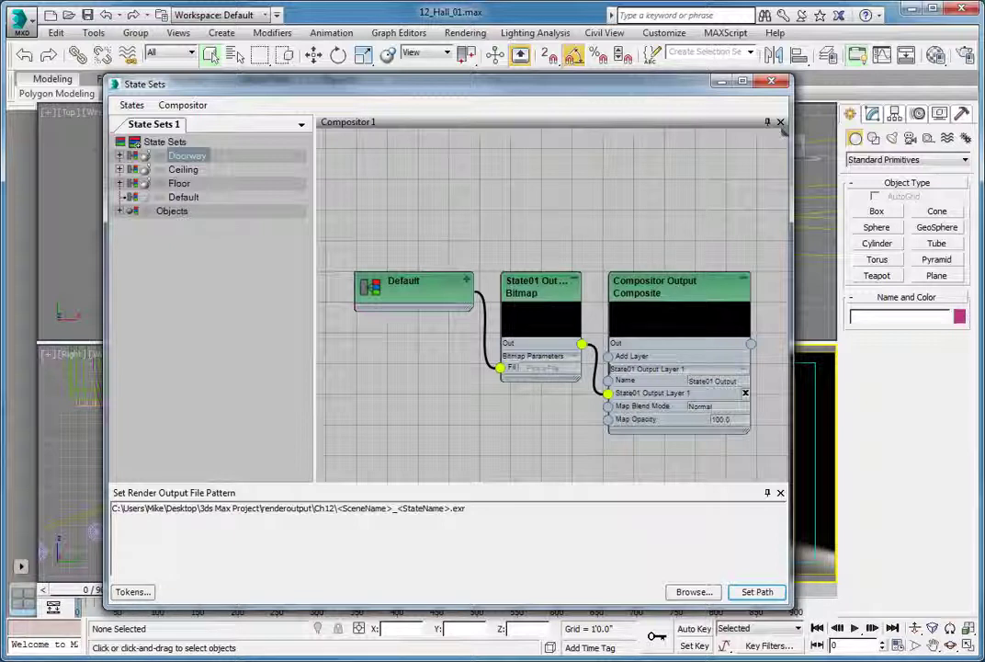
left_click(132, 105)
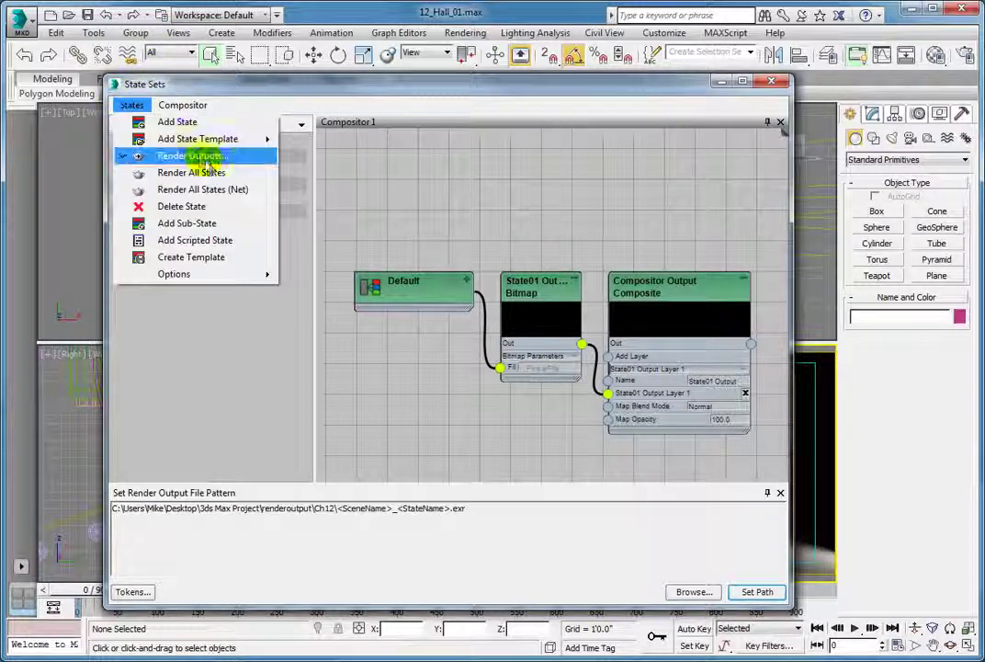